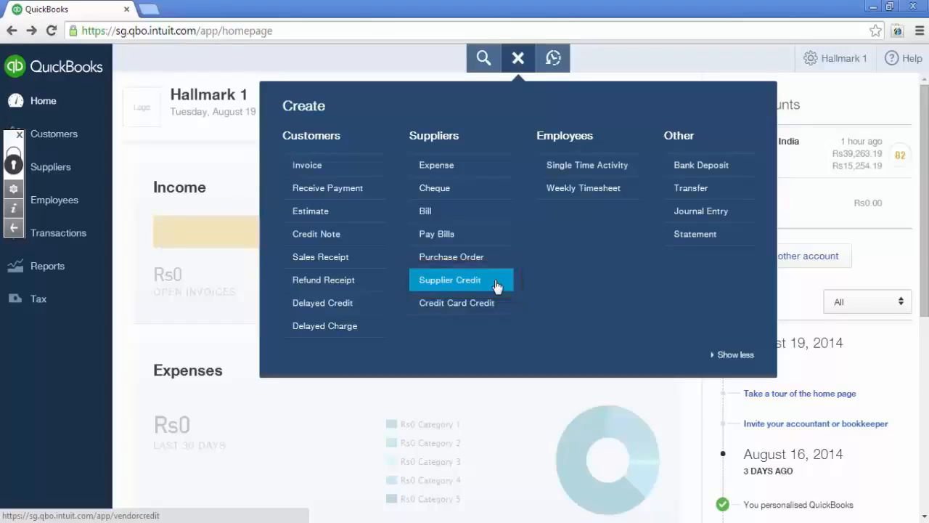
Start a new supplier expense paid from the Petty Cash account, leaving the payment date, payment method and reference number as they are.
{"action": "left_click", "coordinate": [470, 170]}
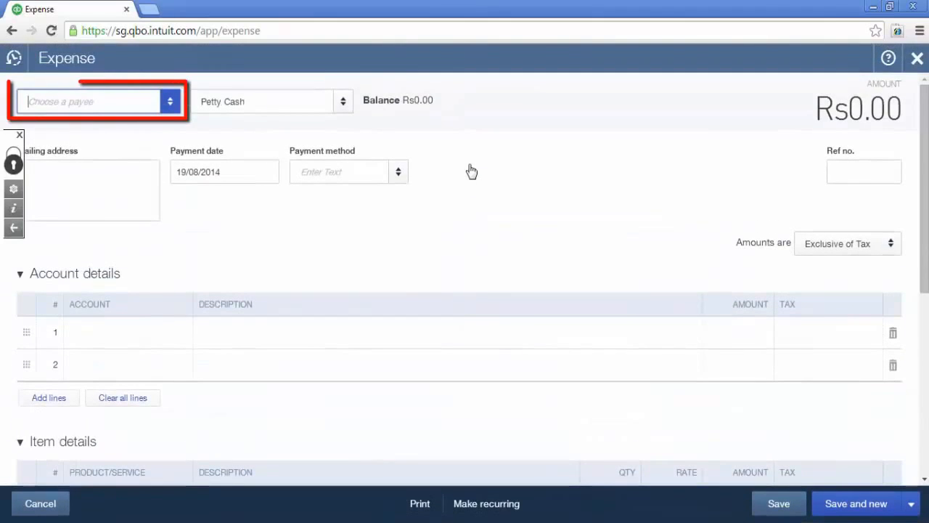
{"action": "left_click", "coordinate": [343, 103]}
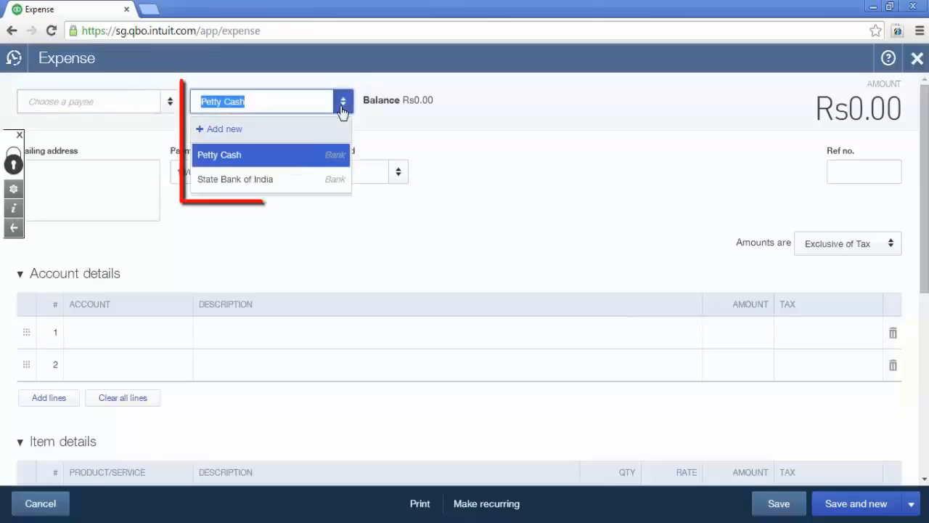
{"action": "left_click", "coordinate": [294, 159]}
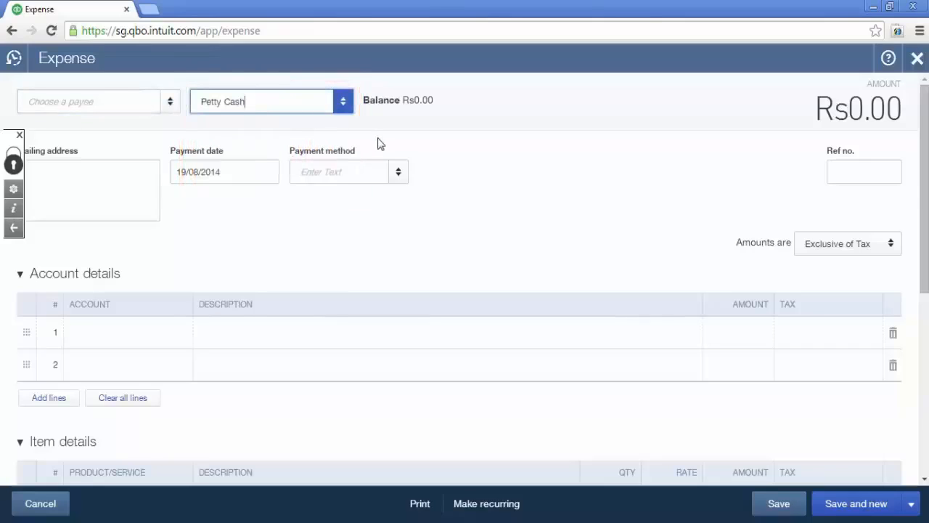
{"action": "left_click", "coordinate": [247, 173]}
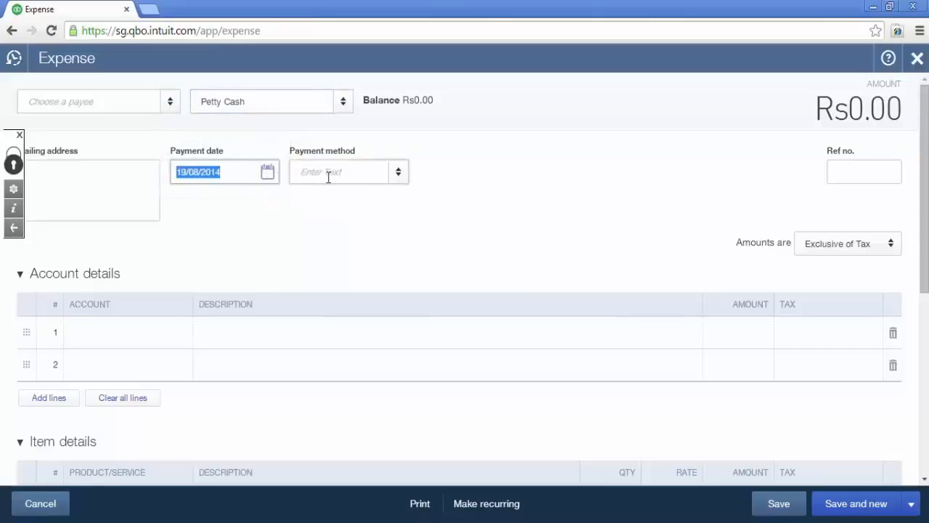
{"action": "left_click", "coordinate": [398, 174]}
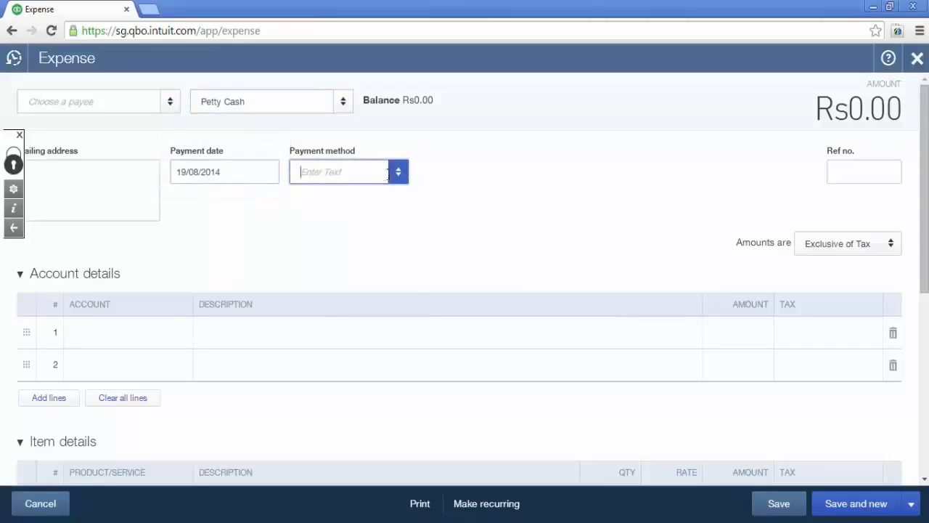
{"action": "left_click", "coordinate": [452, 185]}
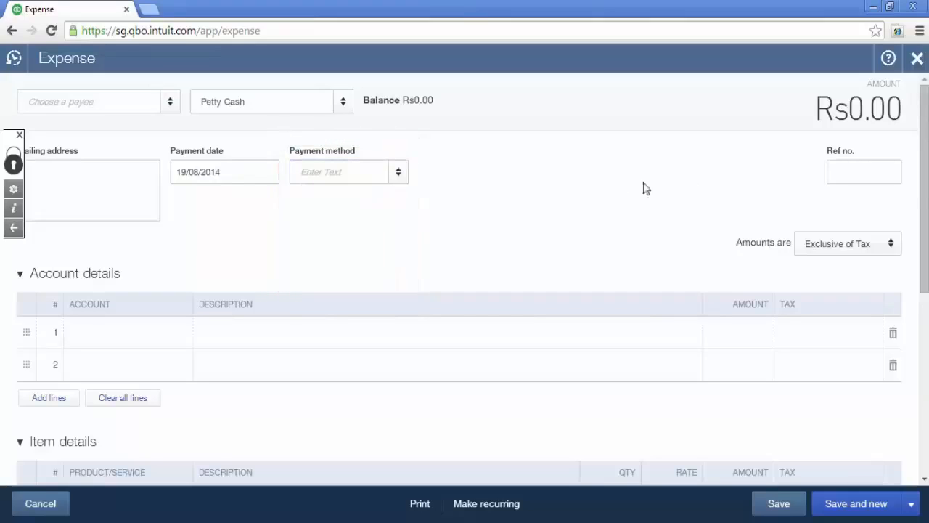
{"action": "left_click", "coordinate": [838, 173]}
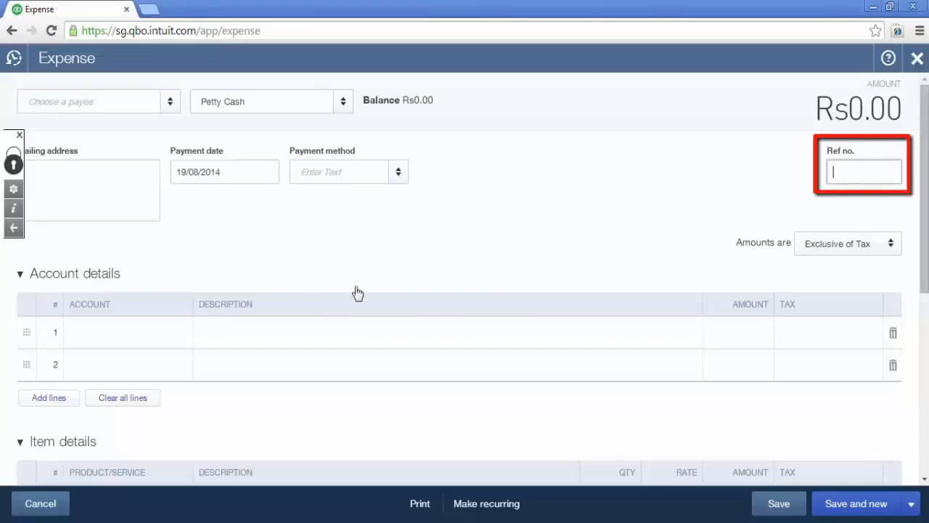
Assign the first account line to Housekeeping Charges with the description "For the month of August 2014".
{"action": "left_click", "coordinate": [166, 335]}
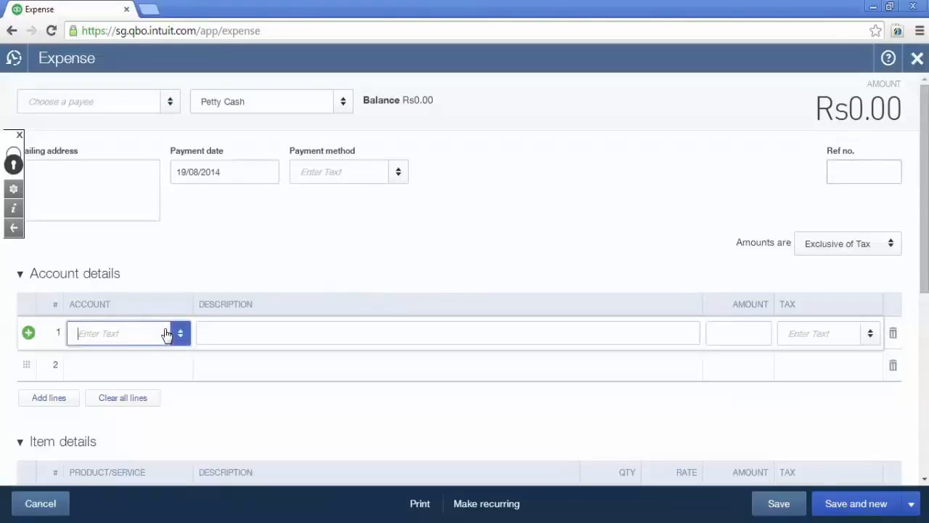
{"action": "left_click", "coordinate": [177, 333]}
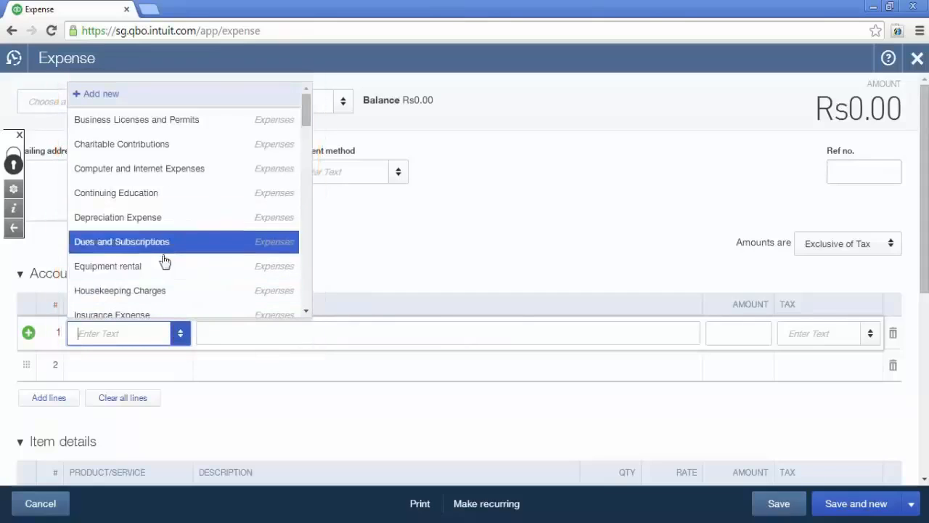
{"action": "left_click", "coordinate": [158, 291]}
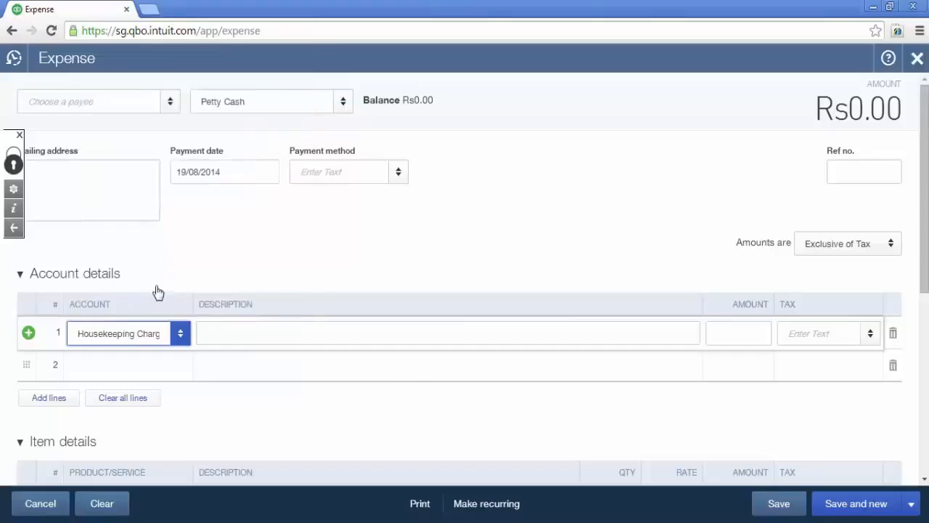
{"action": "left_click", "coordinate": [675, 333]}
{"action": "type", "text": "For the month of"}
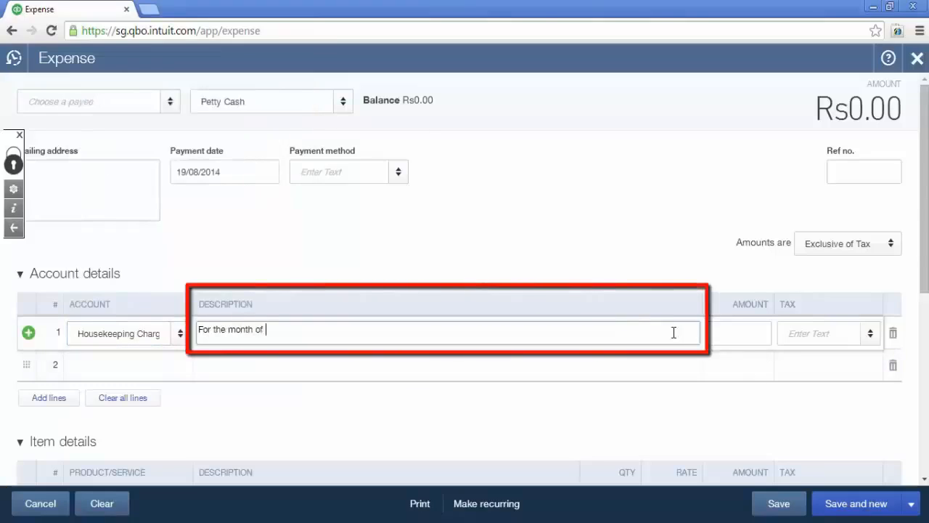
{"action": "type", "text": " August 2014"}
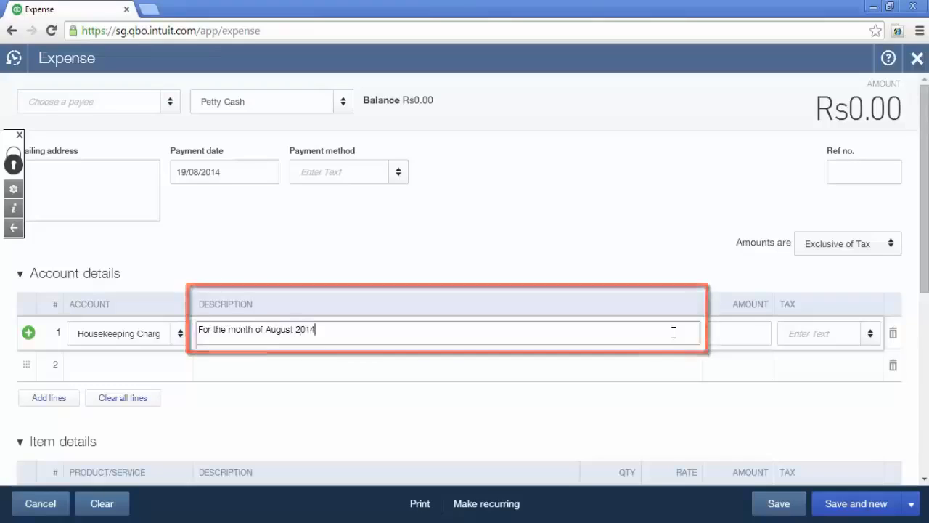
Enter an amount of 35,000 on the Housekeeping Charges line and apply the 12.36% ST tax.
{"action": "left_click", "coordinate": [735, 329]}
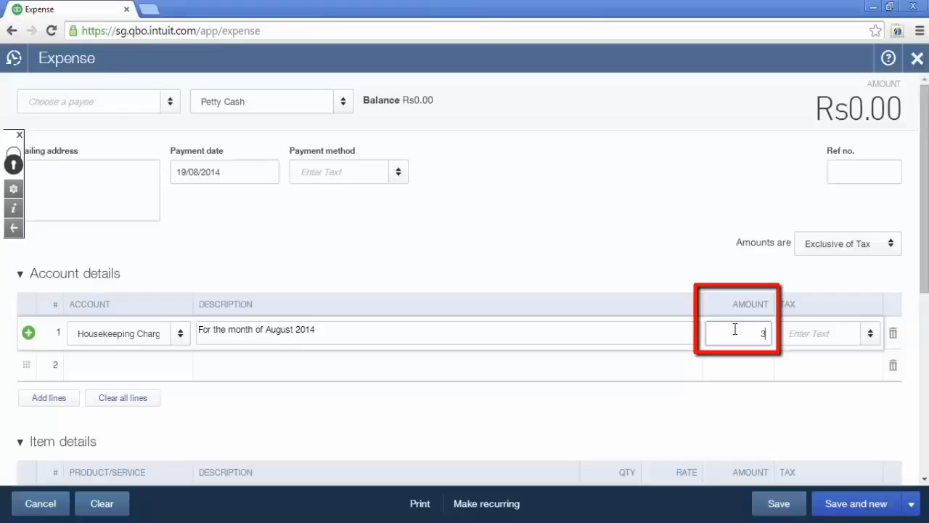
{"action": "type", "text": "35,000"}
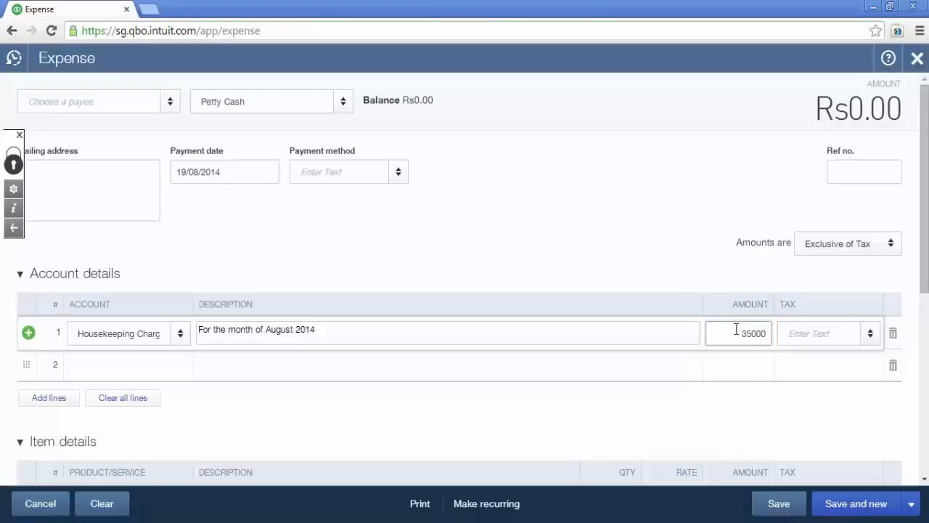
{"action": "key", "text": "Tab"}
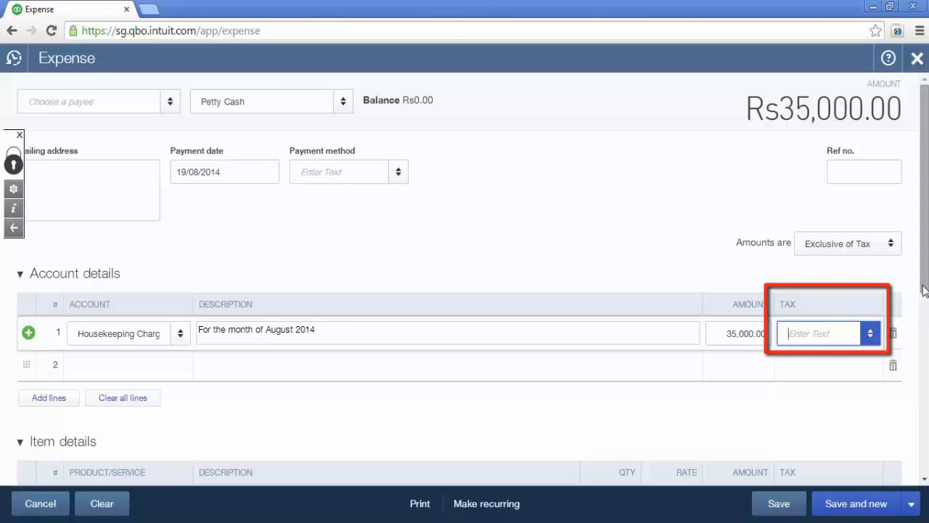
{"action": "left_click_drag", "start_coordinate": [925, 291], "coordinate": [924, 345]}
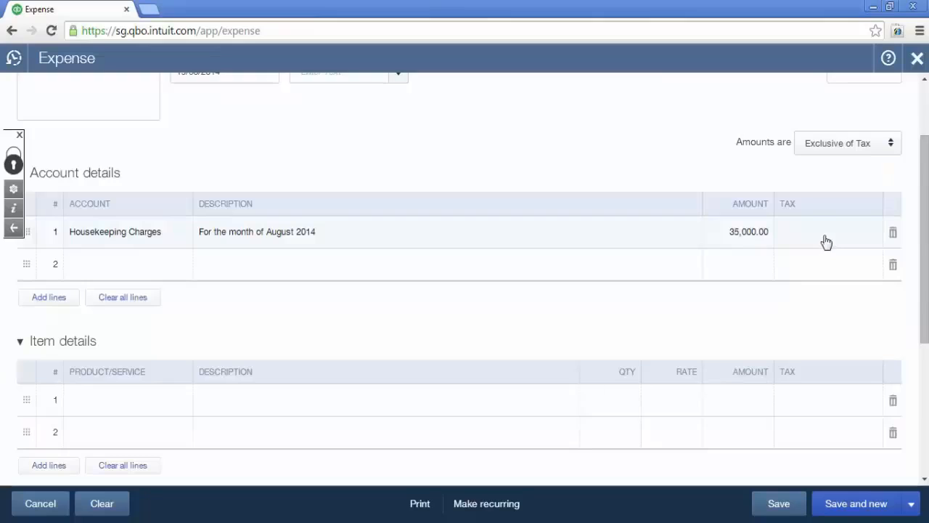
{"action": "left_click", "coordinate": [827, 242]}
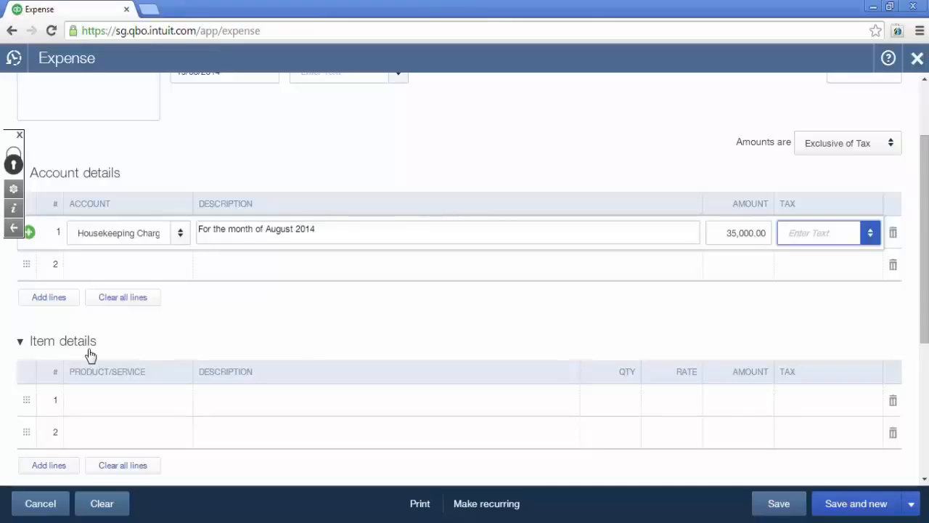
{"action": "left_click", "coordinate": [870, 234]}
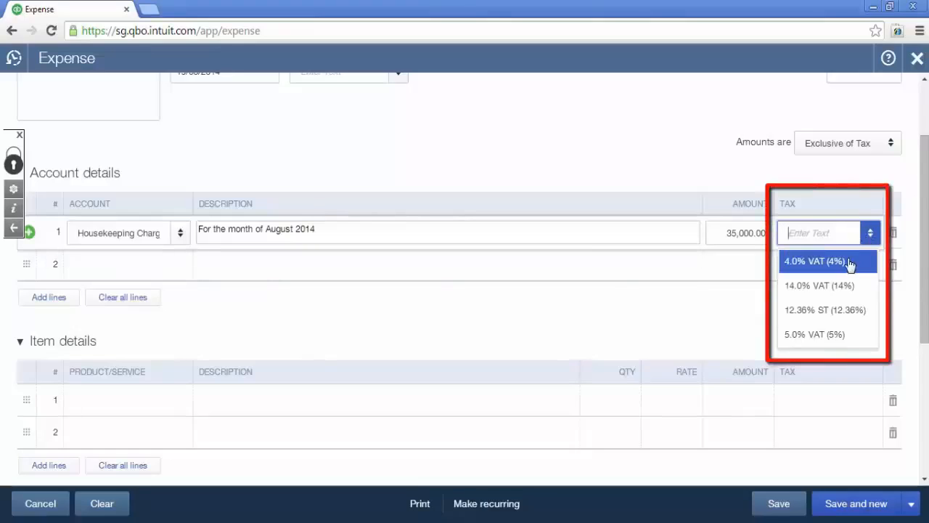
{"action": "left_click", "coordinate": [834, 317]}
{"action": "left_click", "coordinate": [806, 315]}
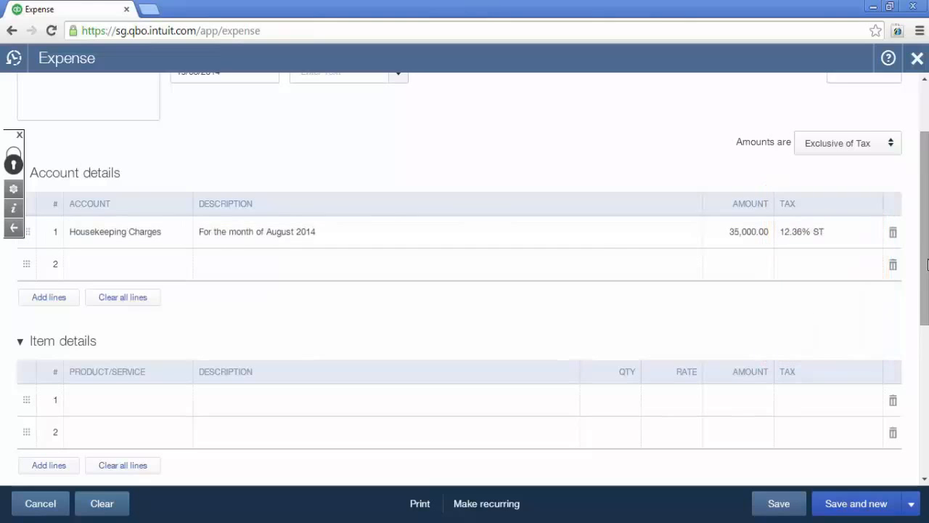
Save the expense with the memo "For the month of August 2014" and close its form.
{"action": "left_click_drag", "start_coordinate": [926, 263], "coordinate": [926, 381]}
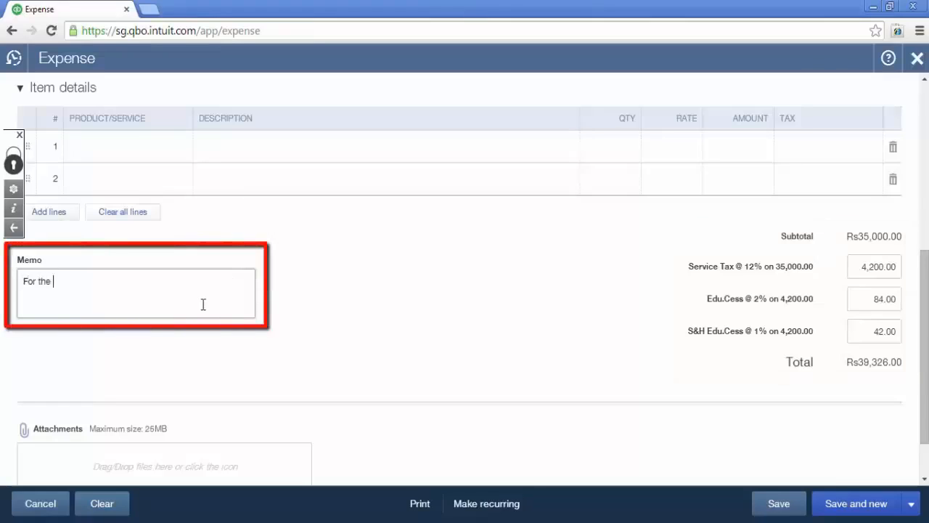
{"action": "type", "text": "month of August 2014"}
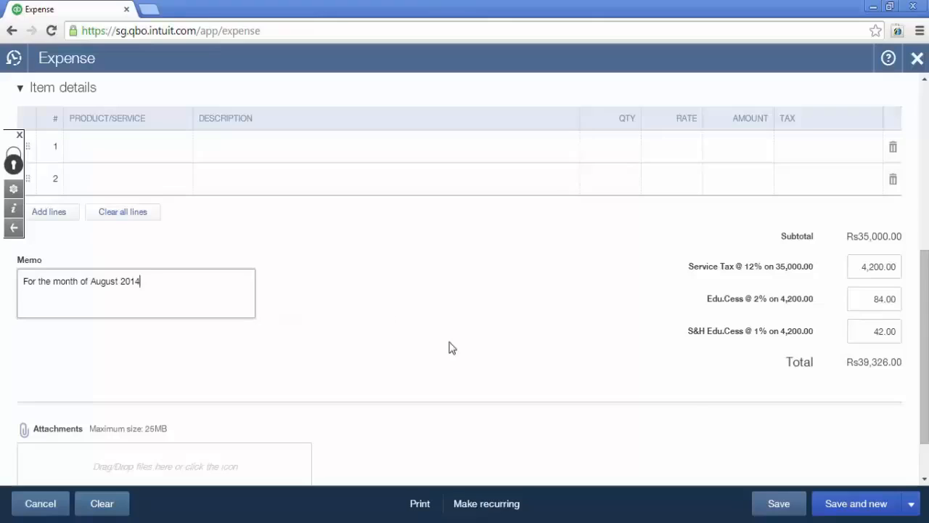
{"action": "left_click", "coordinate": [788, 505]}
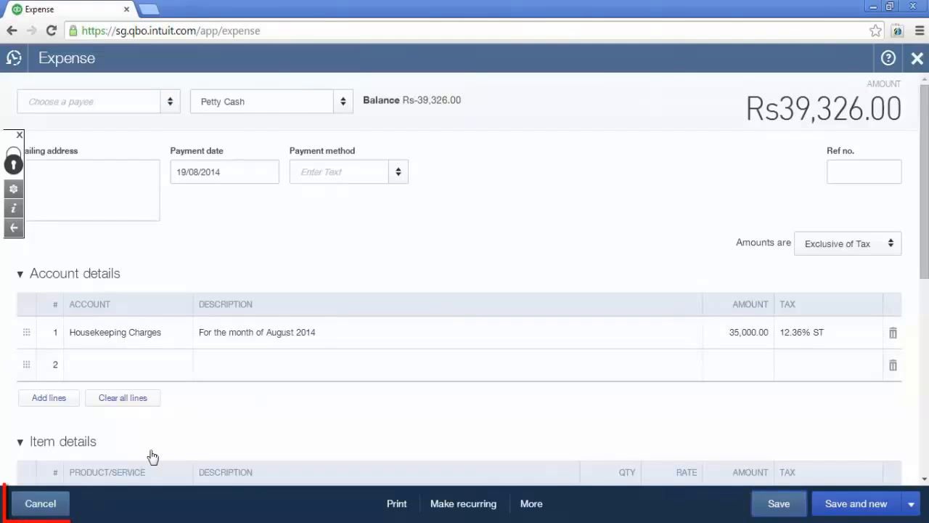
{"action": "left_click", "coordinate": [42, 507]}
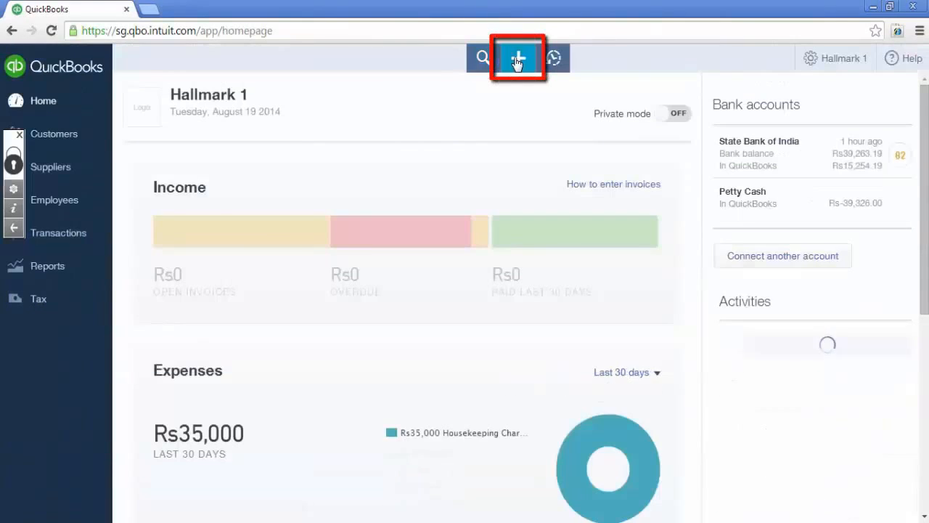
Open a new cheque form, review its fields from payment date down to attachments, and leave it without saving.
{"action": "left_click", "coordinate": [516, 61]}
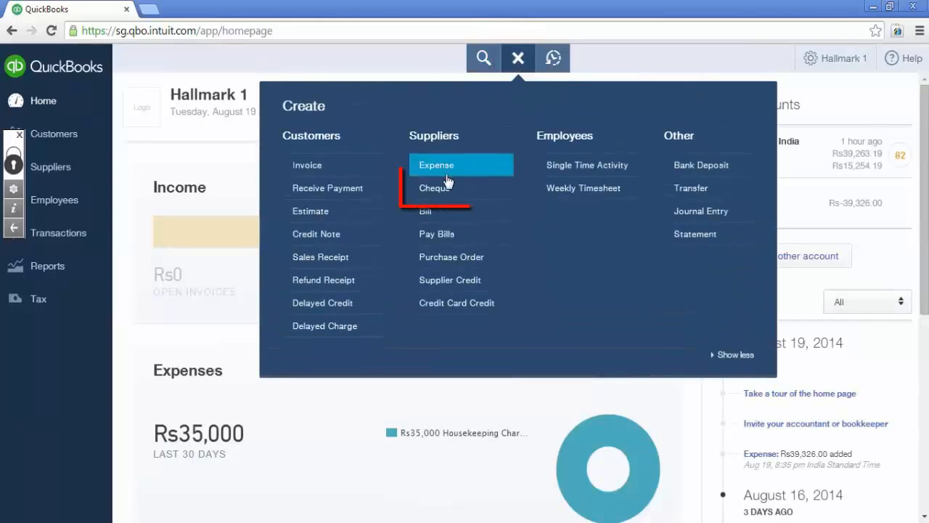
{"action": "left_click", "coordinate": [441, 188]}
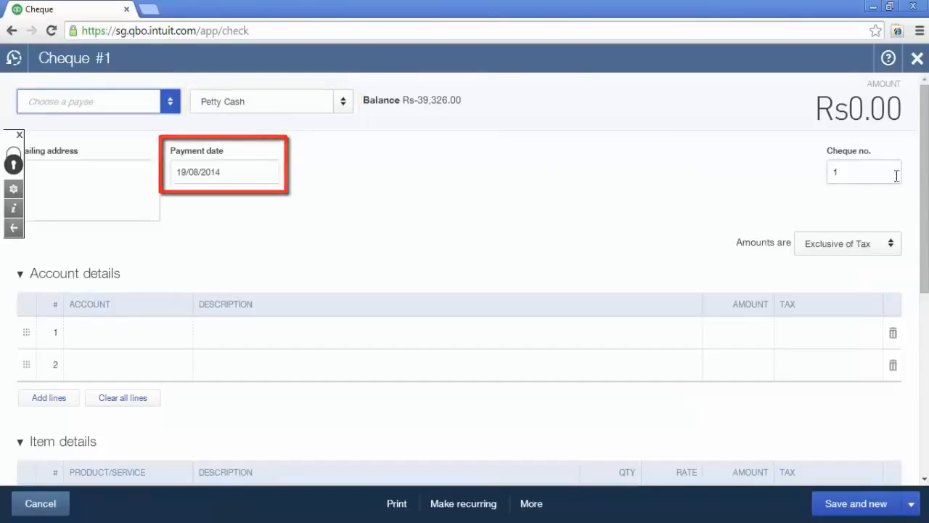
{"action": "left_click_drag", "start_coordinate": [927, 172], "coordinate": [928, 199]}
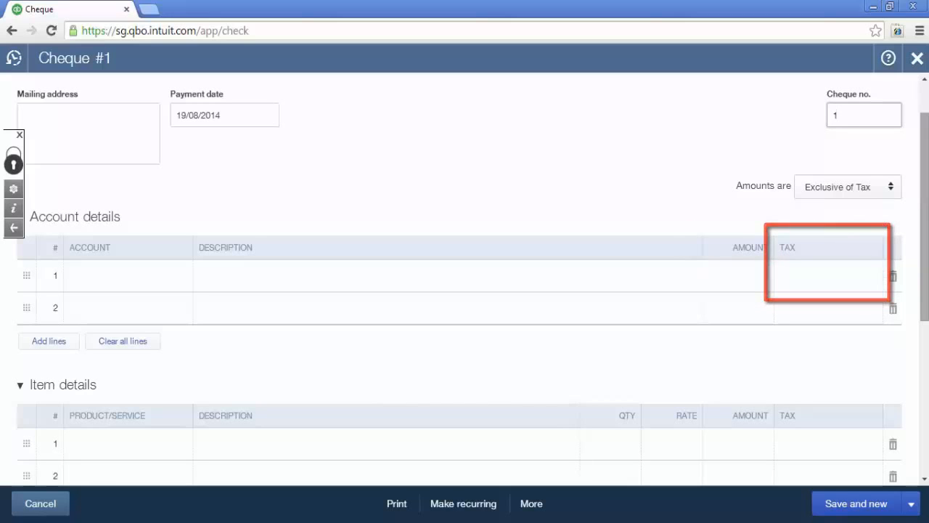
{"action": "left_click_drag", "start_coordinate": [927, 258], "coordinate": [927, 413]}
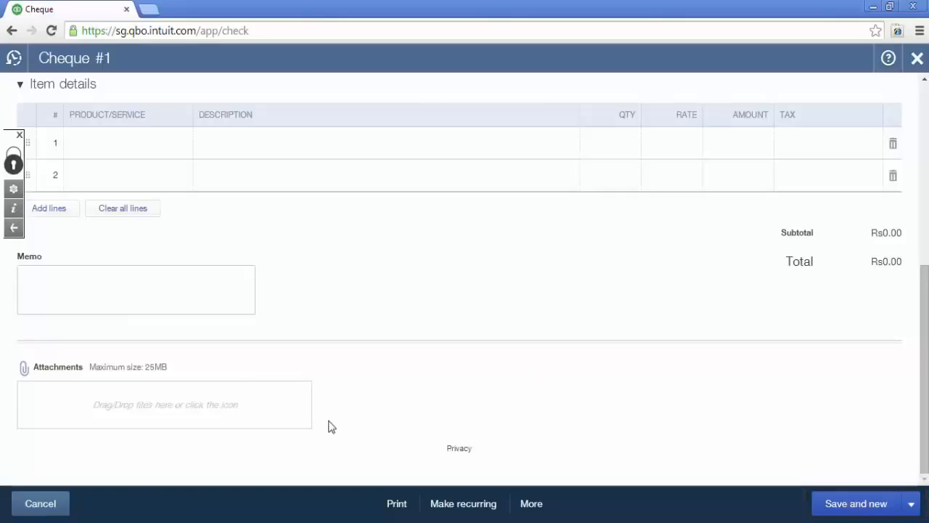
{"action": "left_click", "coordinate": [42, 504]}
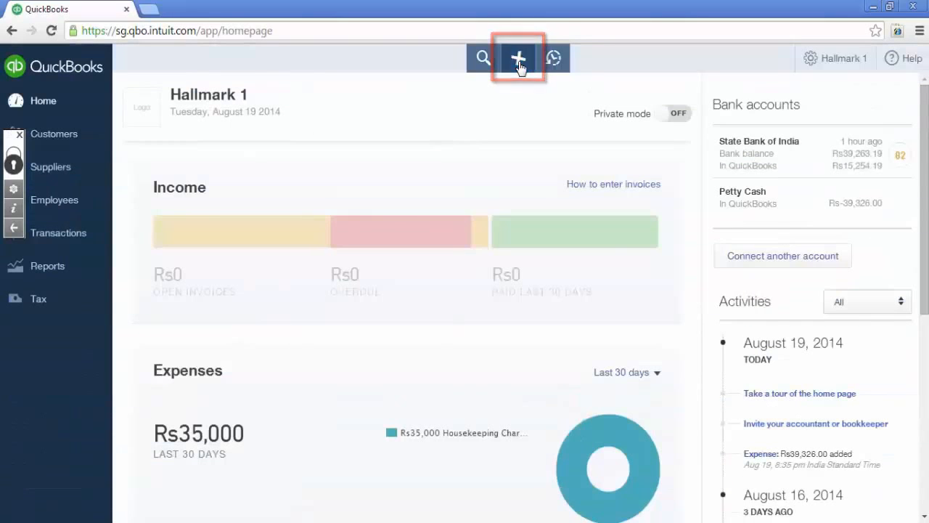
Start a new bill and add Vodafone as its new supplier, keeping the Indian Rupee currency.
{"action": "left_click", "coordinate": [519, 65]}
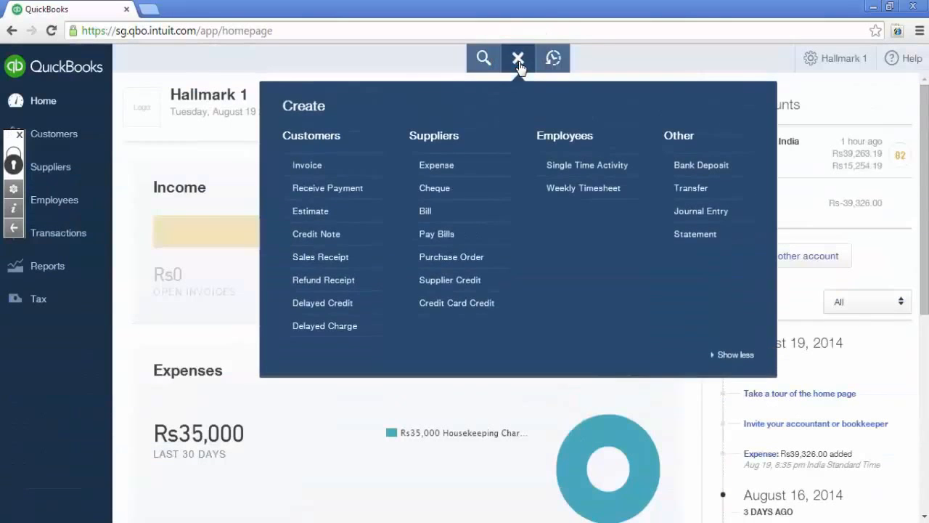
{"action": "left_click", "coordinate": [448, 213]}
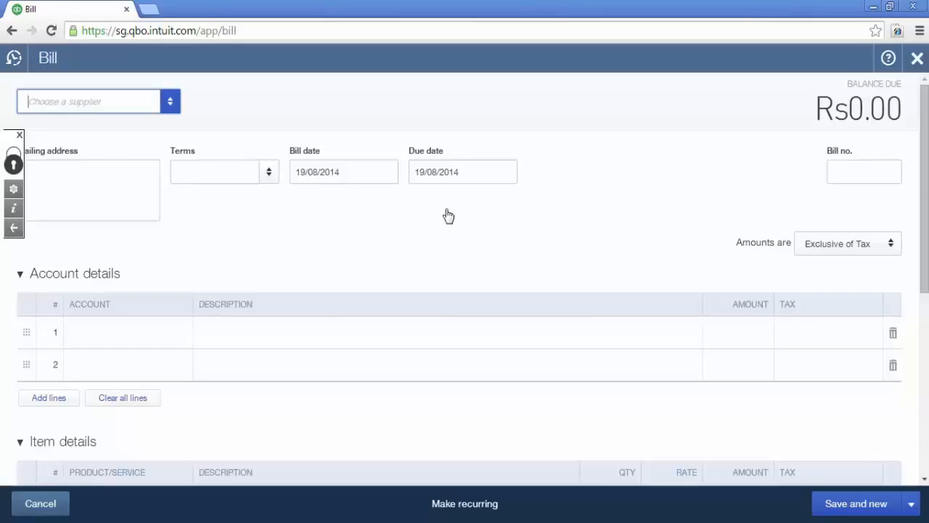
{"action": "left_click", "coordinate": [170, 106]}
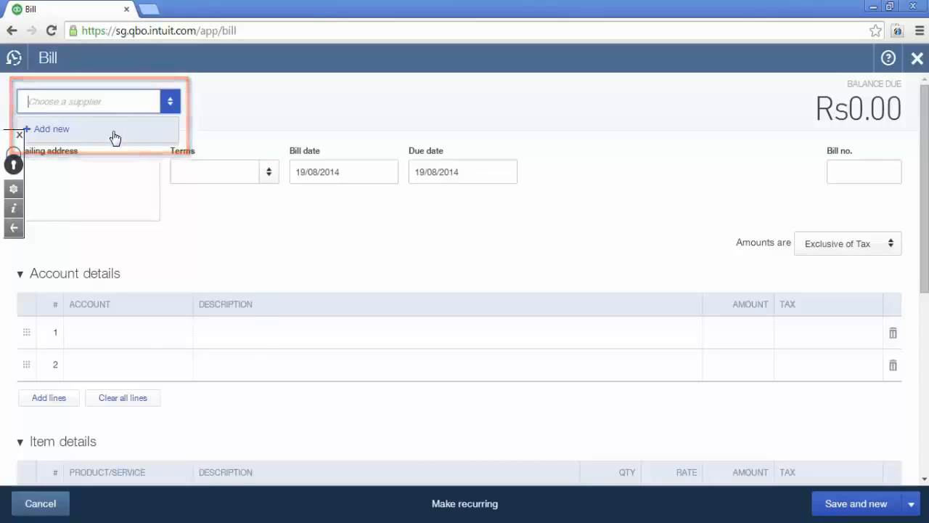
{"action": "left_click", "coordinate": [115, 136]}
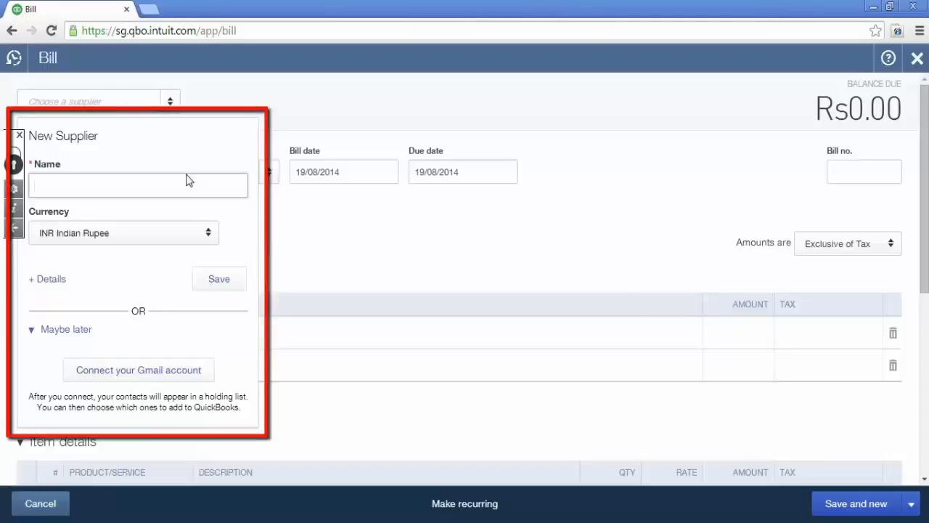
{"action": "type", "text": "Vodafone"}
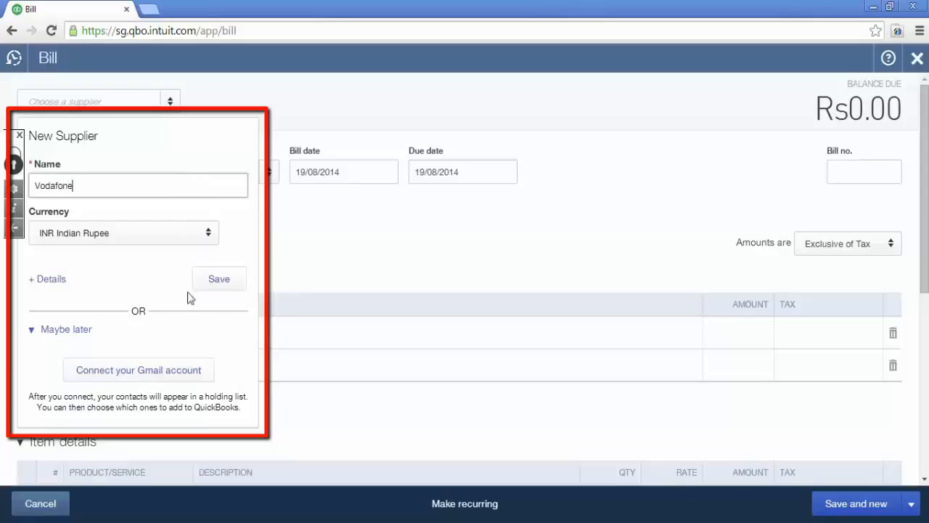
{"action": "left_click", "coordinate": [219, 285]}
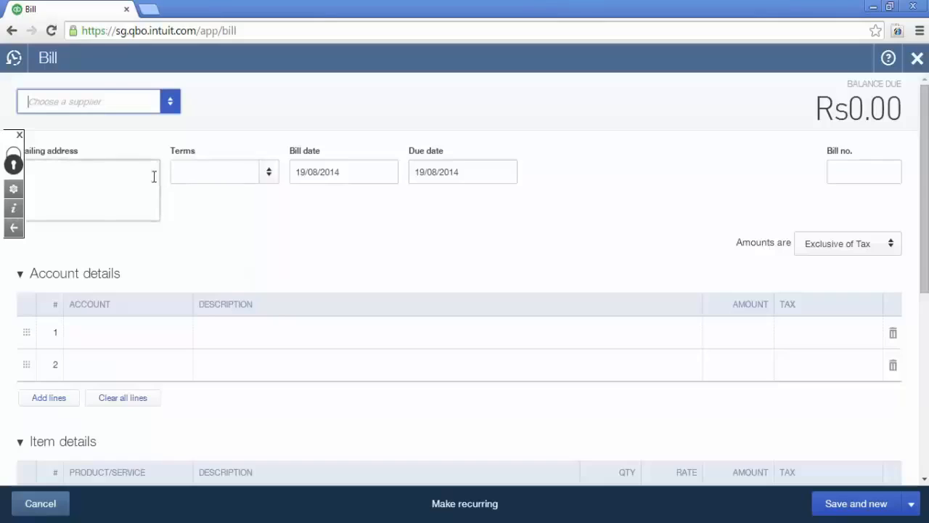
Keep the Vodafone bill's date as it is and set the bill number to 123-8-14/15.
{"action": "left_click", "coordinate": [327, 171]}
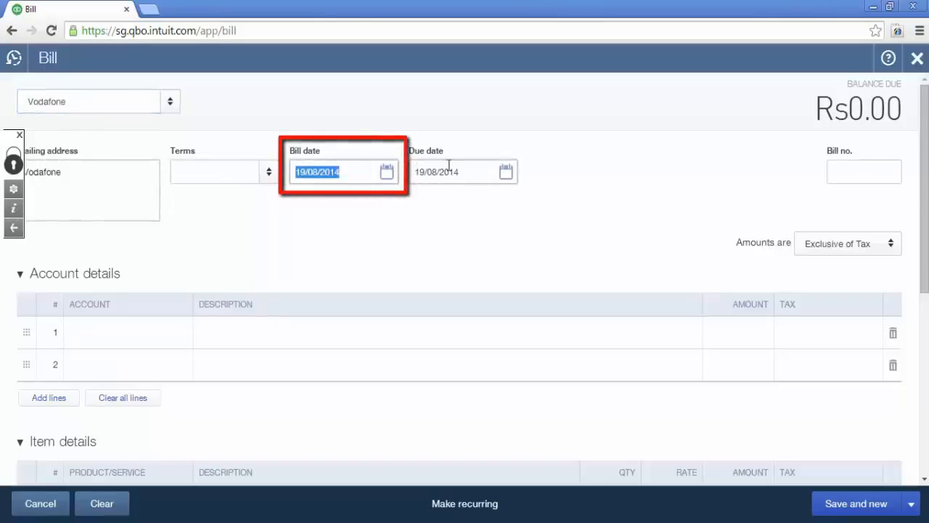
{"action": "left_click", "coordinate": [887, 169]}
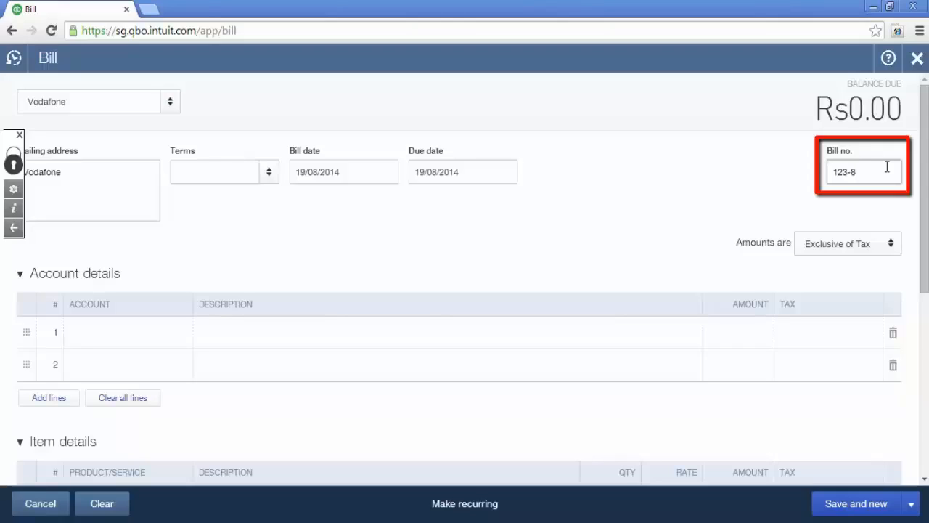
{"action": "type", "text": "123-8-14/15"}
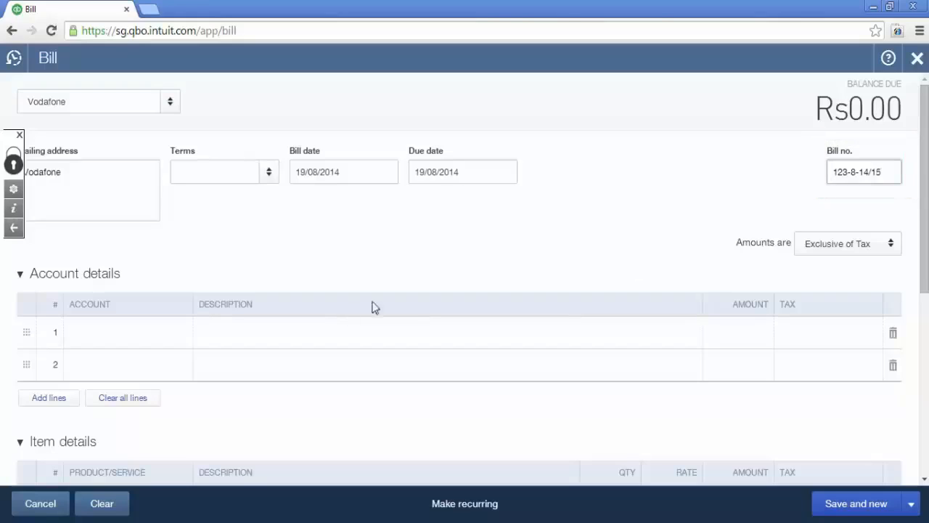
Fill the bill's first account line with Telephone Expense, the description "Telephphone Bill for the month of August 2014" and an amount of 3,500.
{"action": "left_click", "coordinate": [161, 332]}
{"action": "type", "text": "te"}
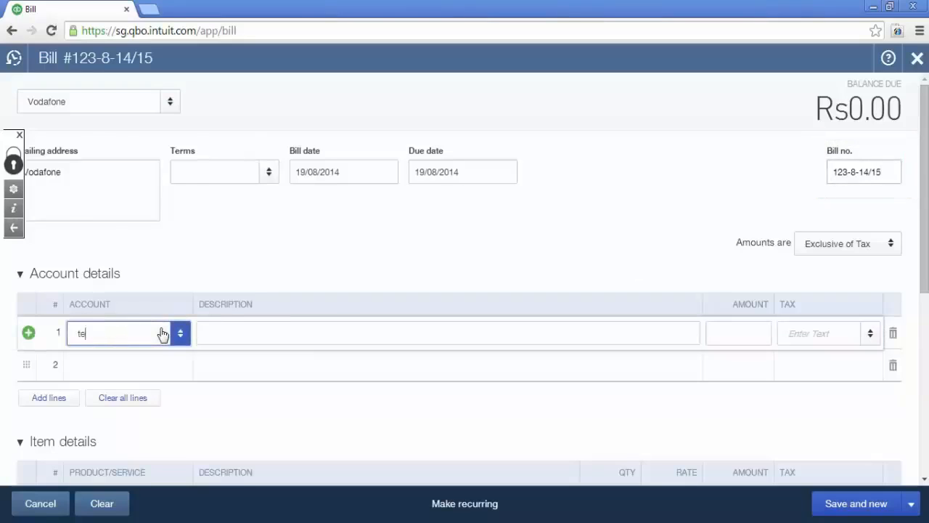
{"action": "type", "text": "lephone Expense"}
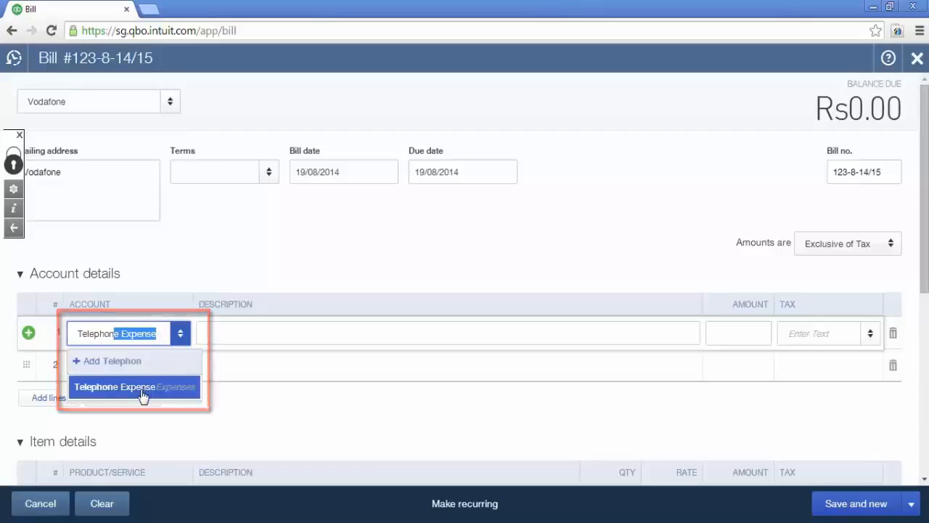
{"action": "left_click", "coordinate": [143, 389]}
{"action": "left_click", "coordinate": [288, 333]}
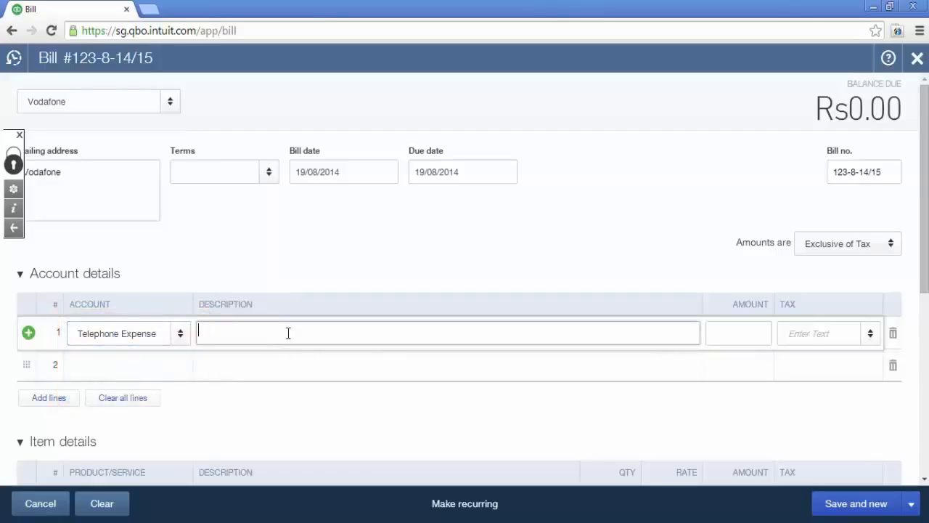
{"action": "type", "text": "Telephphone Bil"}
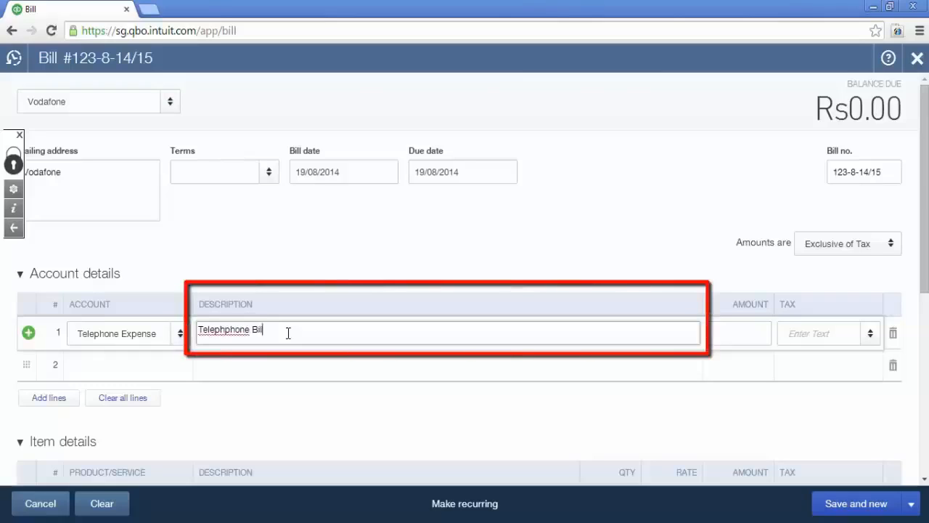
{"action": "type", "text": "l for the month of August 2014"}
{"action": "left_click", "coordinate": [753, 333]}
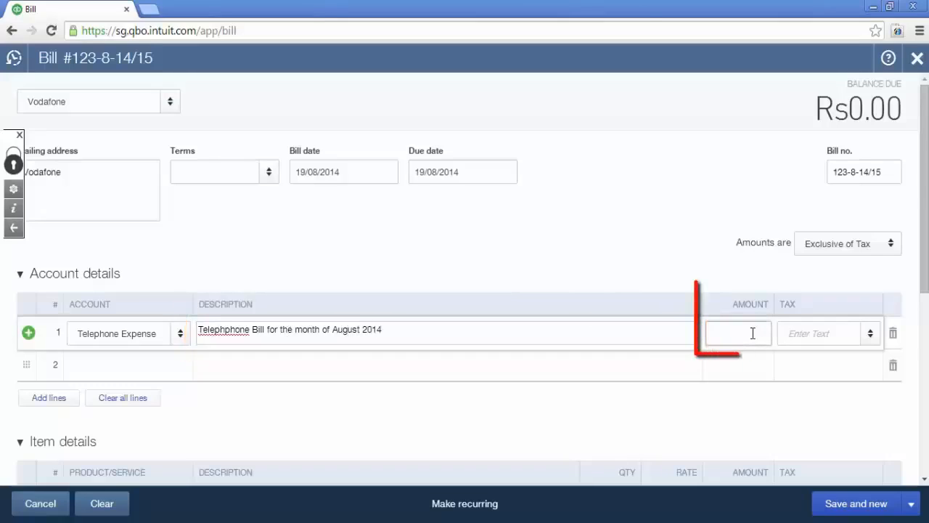
{"action": "type", "text": "3500"}
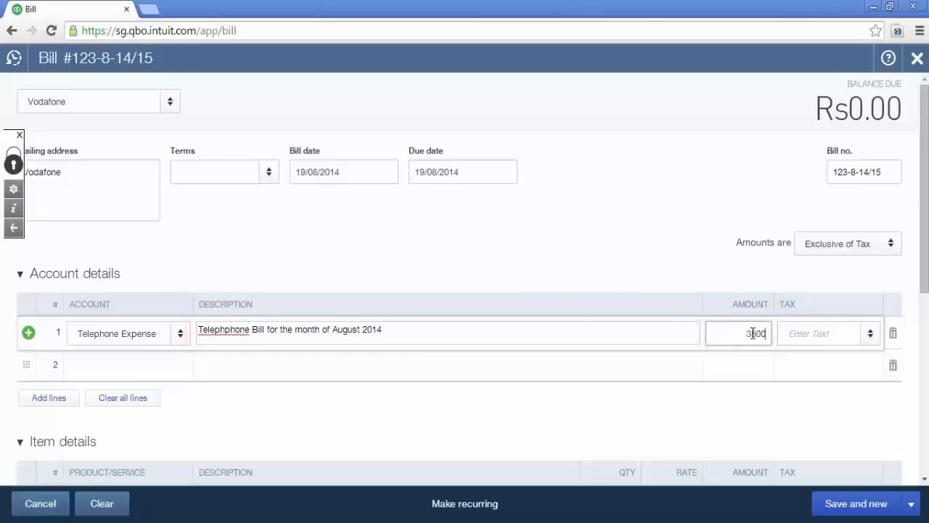
{"action": "key", "text": "Tab"}
Save the Vodafone bill without a memo or attachment and close its form.
{"action": "left_click_drag", "start_coordinate": [926, 284], "coordinate": [928, 433]}
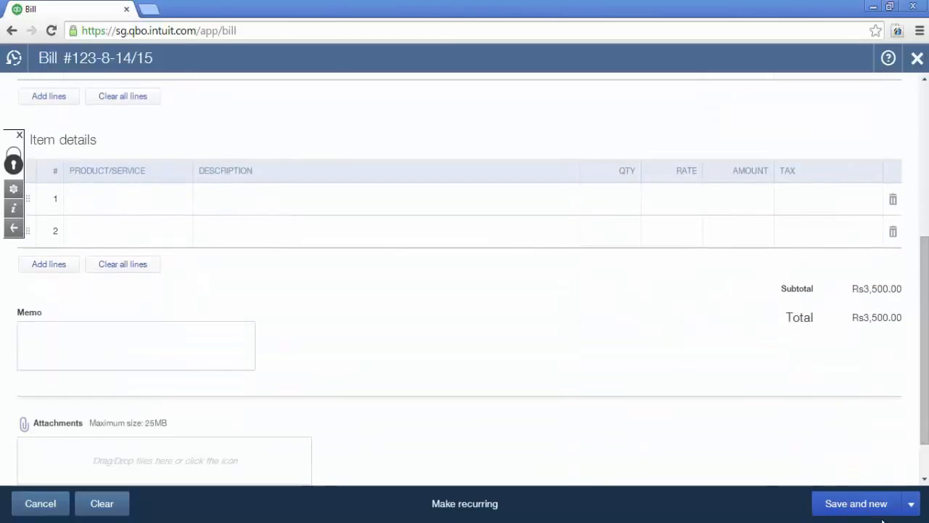
{"action": "left_click", "coordinate": [910, 509]}
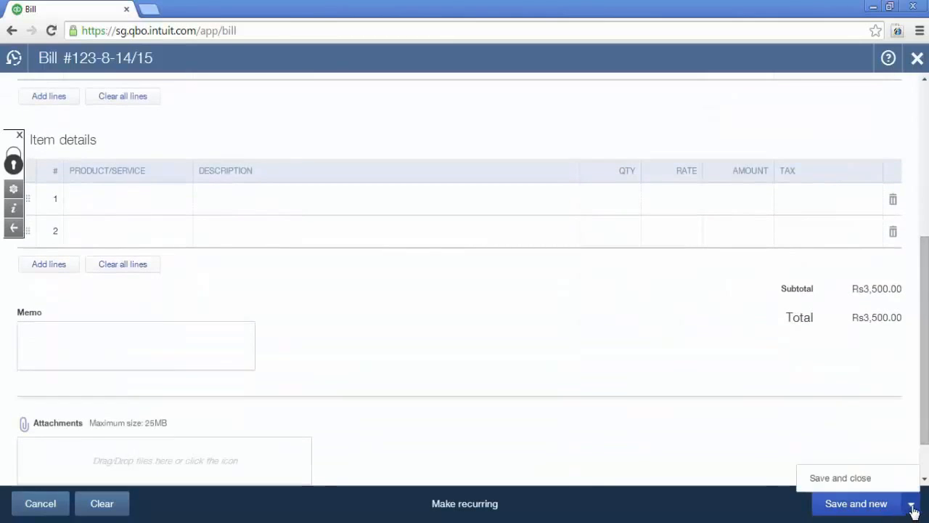
{"action": "left_click", "coordinate": [863, 481]}
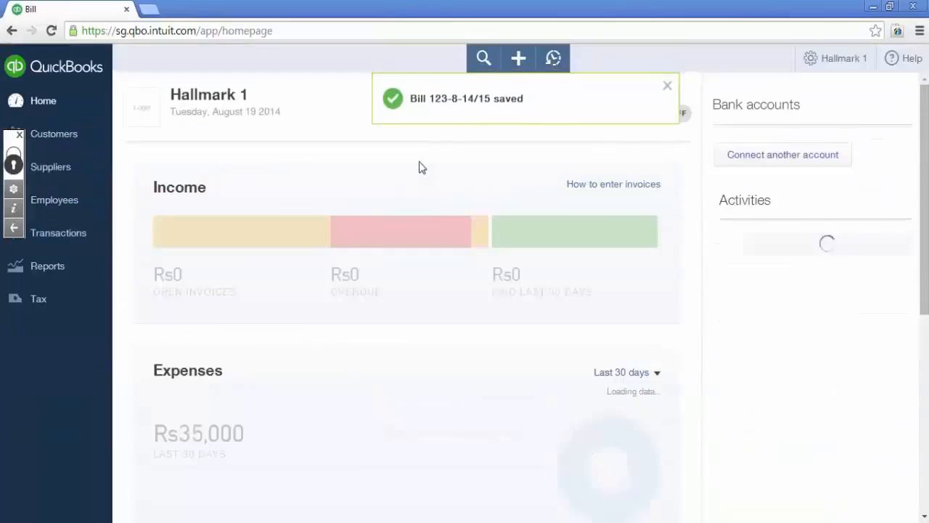
Pay the Vodafone bill in full, 3,500, from the Petty Cash account, keeping the payment date 19/08/2014 and starting reference number 1.
{"action": "left_click", "coordinate": [518, 64]}
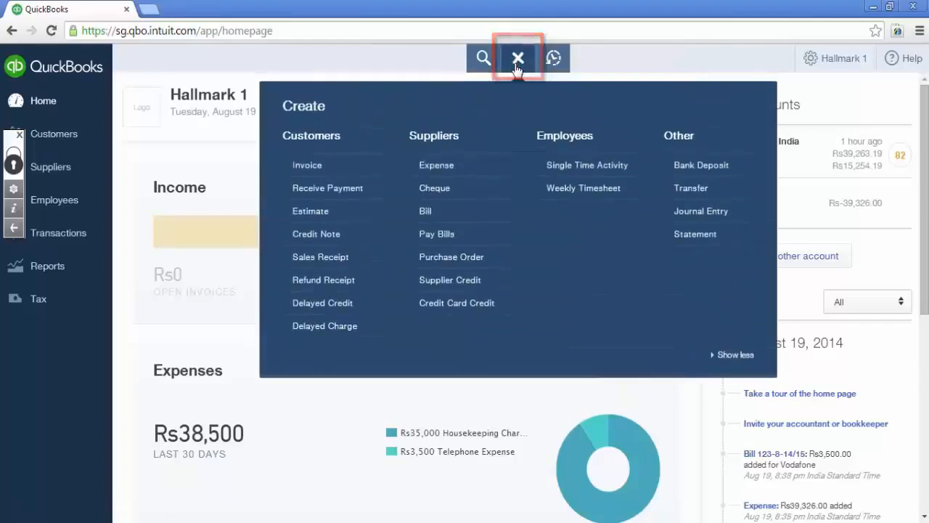
{"action": "left_click", "coordinate": [445, 236]}
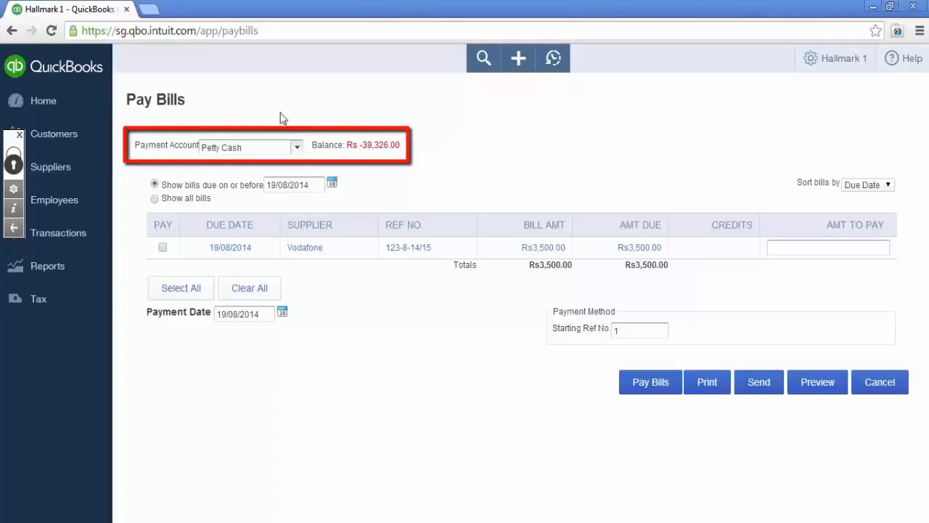
{"action": "left_click", "coordinate": [264, 153]}
{"action": "left_click", "coordinate": [399, 179]}
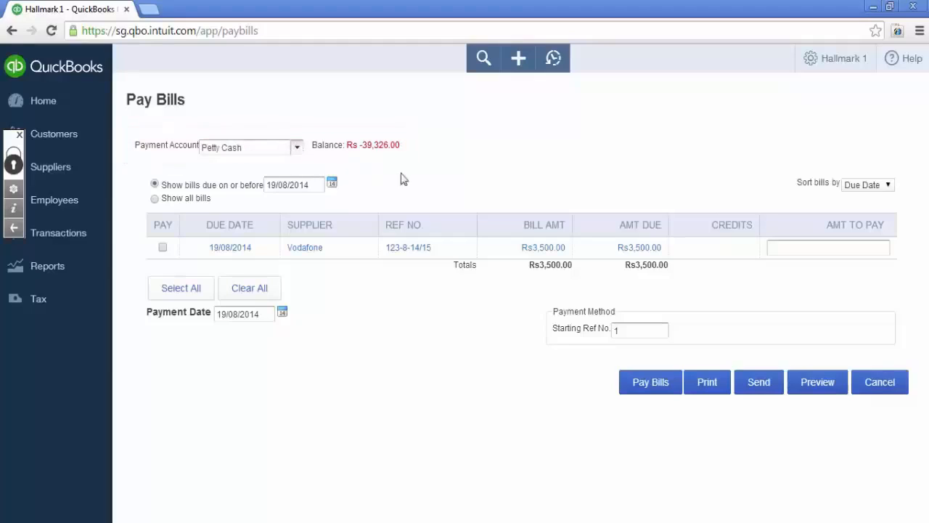
{"action": "left_click", "coordinate": [162, 249]}
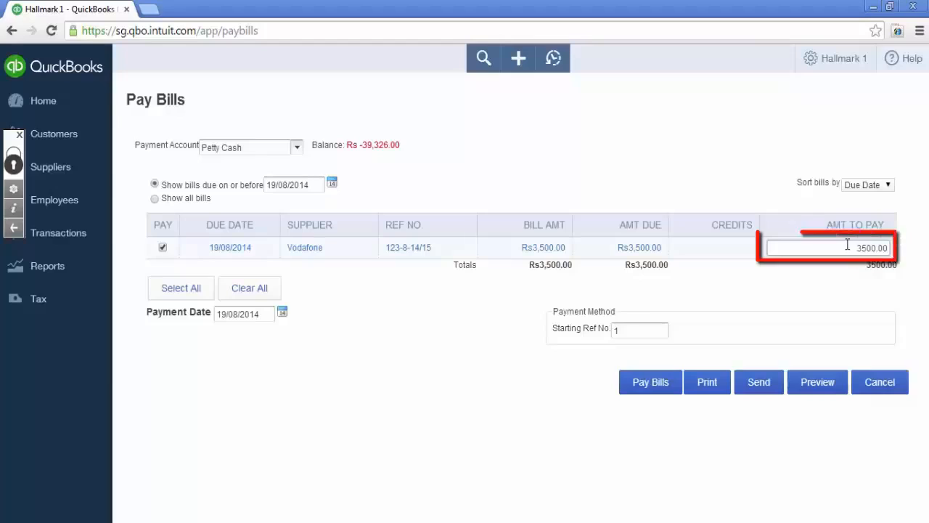
{"action": "left_click", "coordinate": [261, 313]}
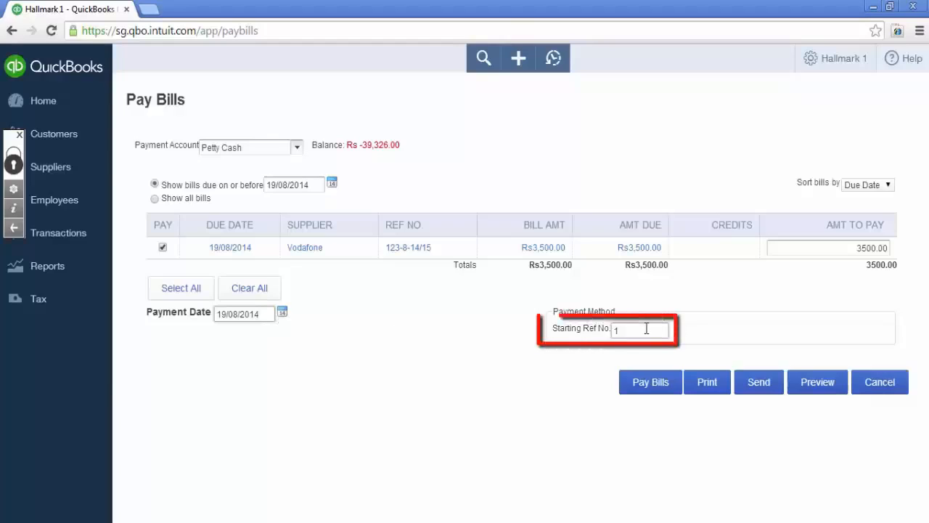
{"action": "left_click", "coordinate": [650, 387]}
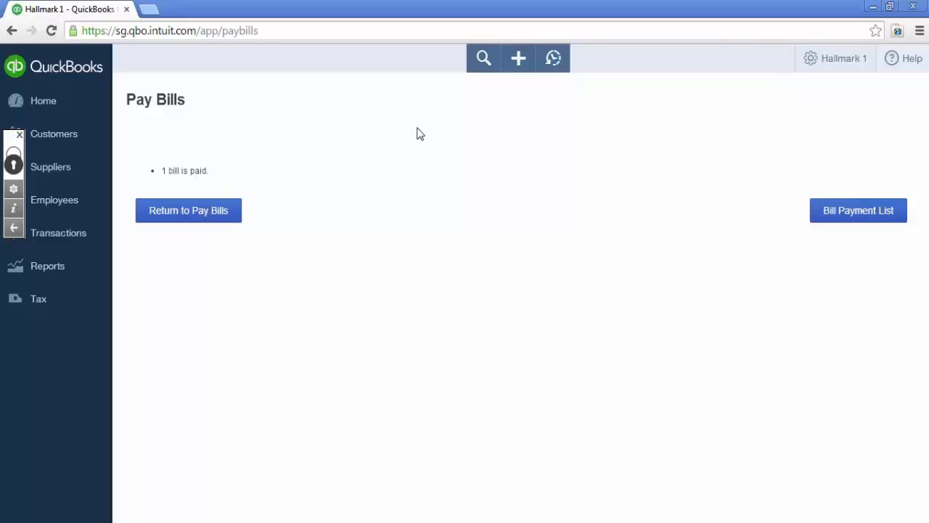
Start a new purchase order for the supplier Vodafone, keeping the purchase order date 19/08/2014.
{"action": "left_click", "coordinate": [519, 60]}
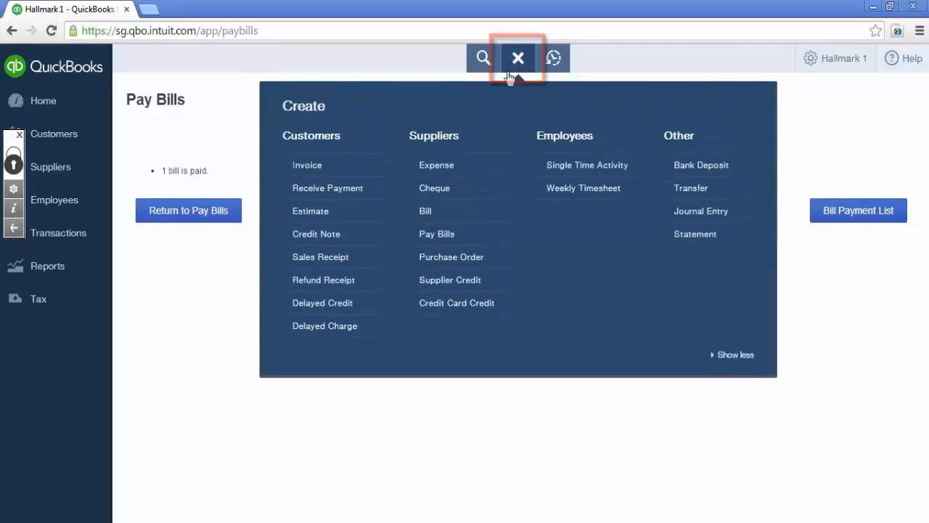
{"action": "left_click", "coordinate": [491, 259]}
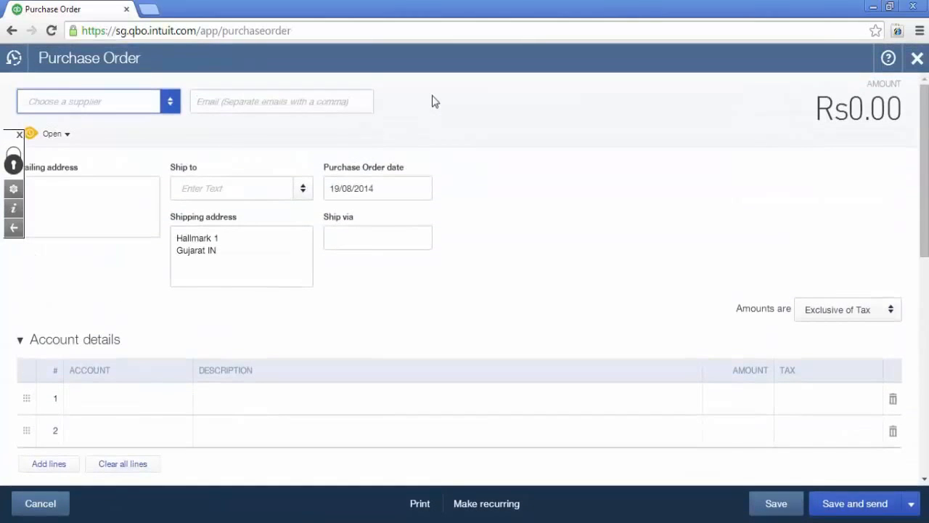
{"action": "left_click", "coordinate": [169, 102]}
{"action": "left_click", "coordinate": [129, 156]}
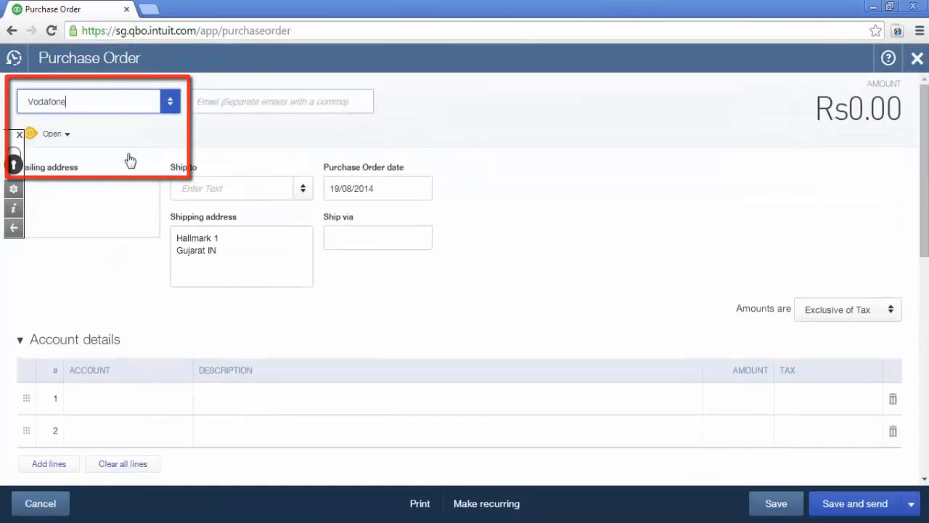
{"action": "left_click", "coordinate": [384, 189]}
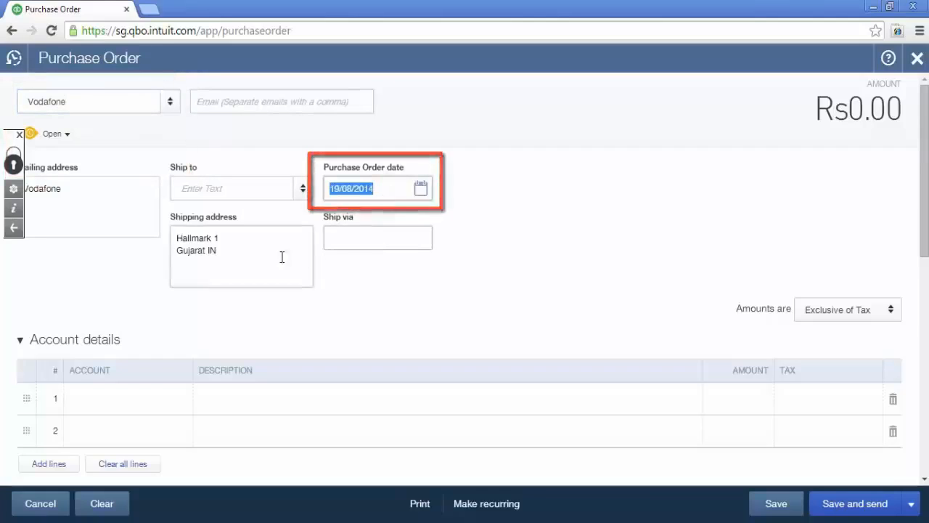
Fill the purchase order's first account line with Telephone Expense, the description "abcd" and an amount of 5,000.
{"action": "left_click", "coordinate": [110, 399]}
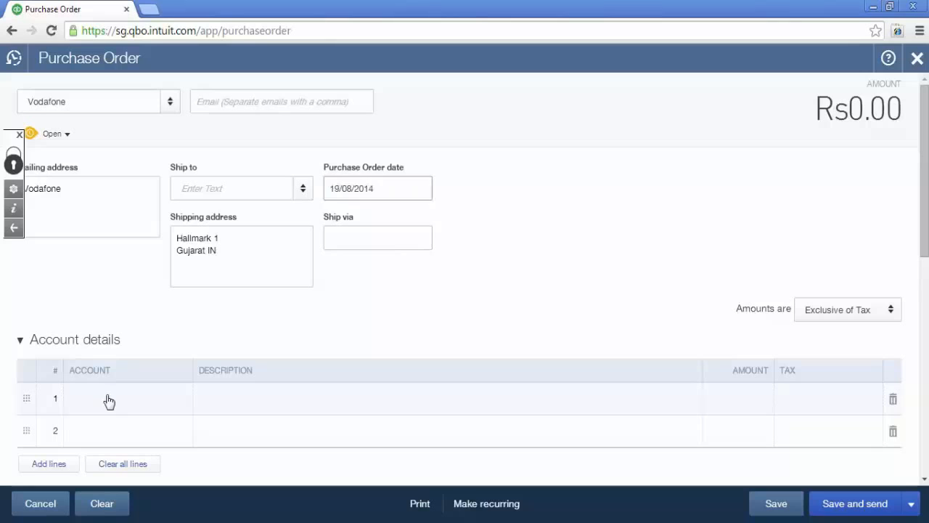
{"action": "scroll", "coordinate": [919, 182], "scroll_direction": "down", "scroll_amount": 3}
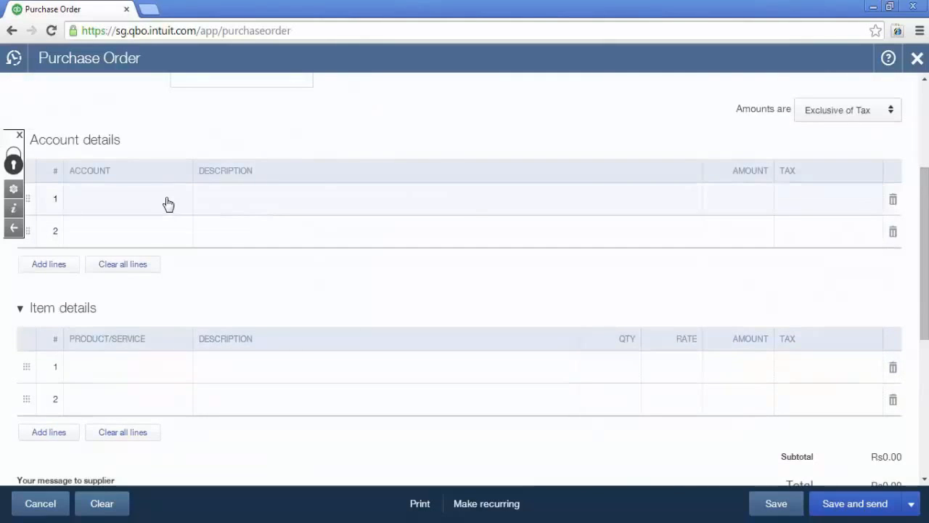
{"action": "left_click", "coordinate": [168, 204]}
{"action": "type", "text": "te"}
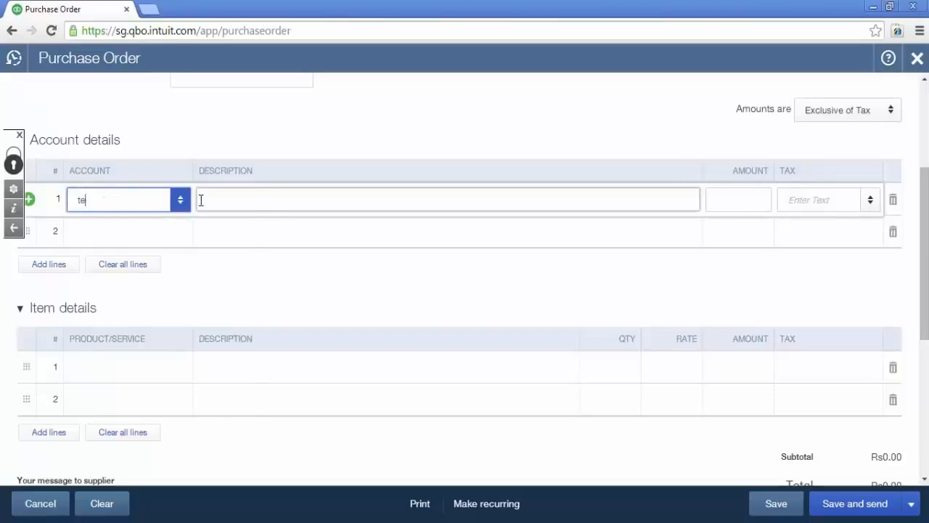
{"action": "type", "text": "lephone Expense"}
{"action": "left_click", "coordinate": [171, 252]}
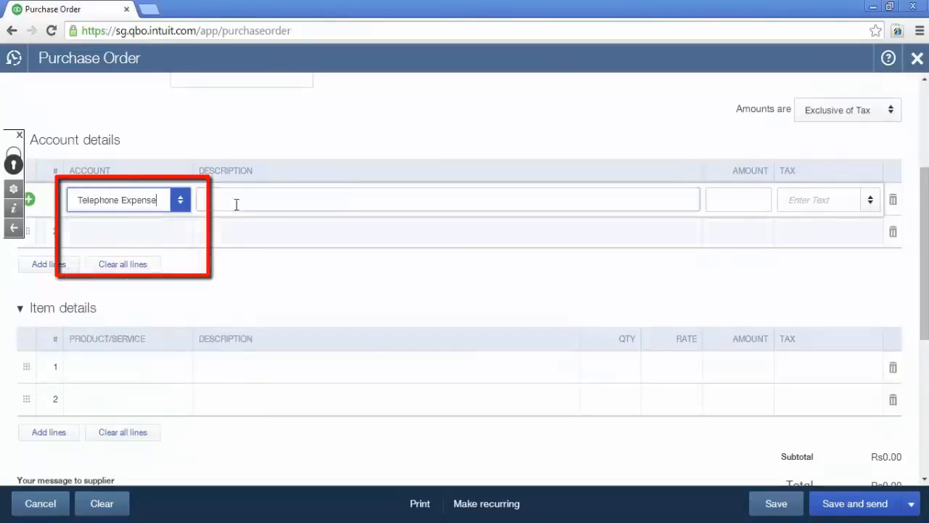
{"action": "left_click", "coordinate": [242, 199]}
{"action": "type", "text": "ab"}
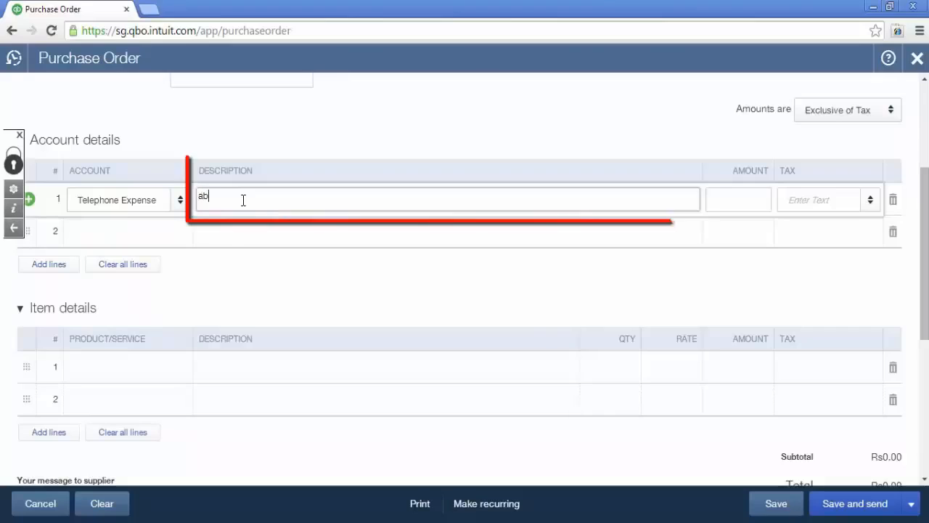
{"action": "type", "text": "cd"}
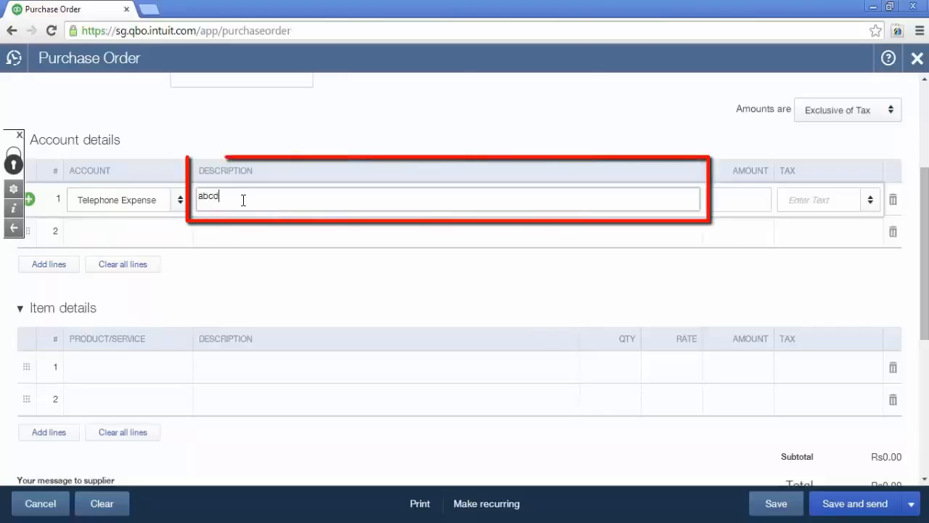
{"action": "left_click", "coordinate": [725, 205]}
{"action": "type", "text": "5000"}
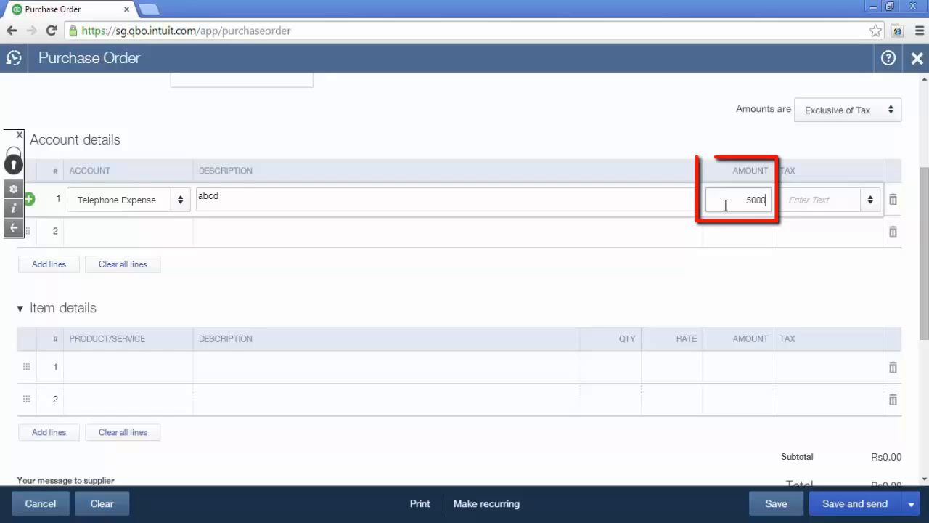
{"action": "key", "text": "Tab"}
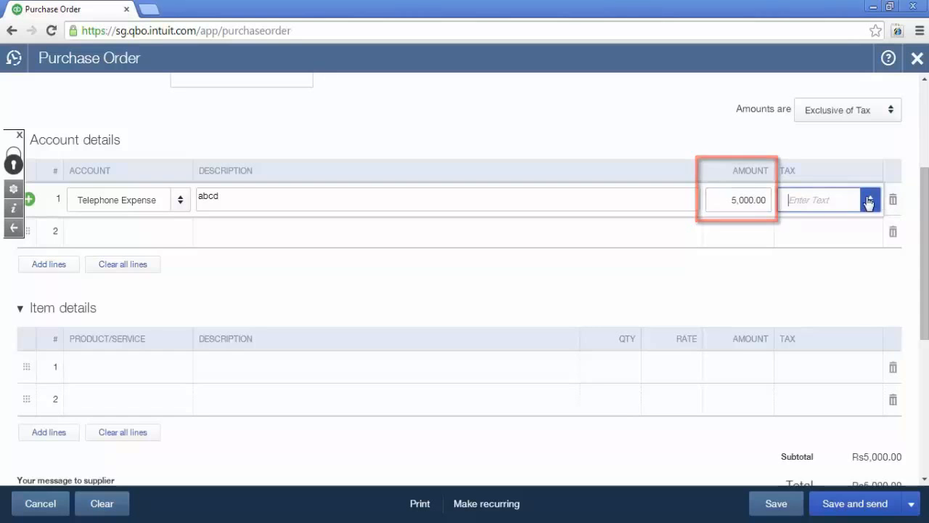
Apply the 12.36% ST tax to the purchase order's Telephone Expense line.
{"action": "left_click_drag", "start_coordinate": [924, 218], "coordinate": [925, 222]}
{"action": "mouse_move", "coordinate": [925, 180]}
{"action": "left_mouse_down"}
{"action": "mouse_move", "coordinate": [927, 263]}
{"action": "mouse_move", "coordinate": [925, 169]}
{"action": "left_mouse_up"}
{"action": "left_click", "coordinate": [842, 216]}
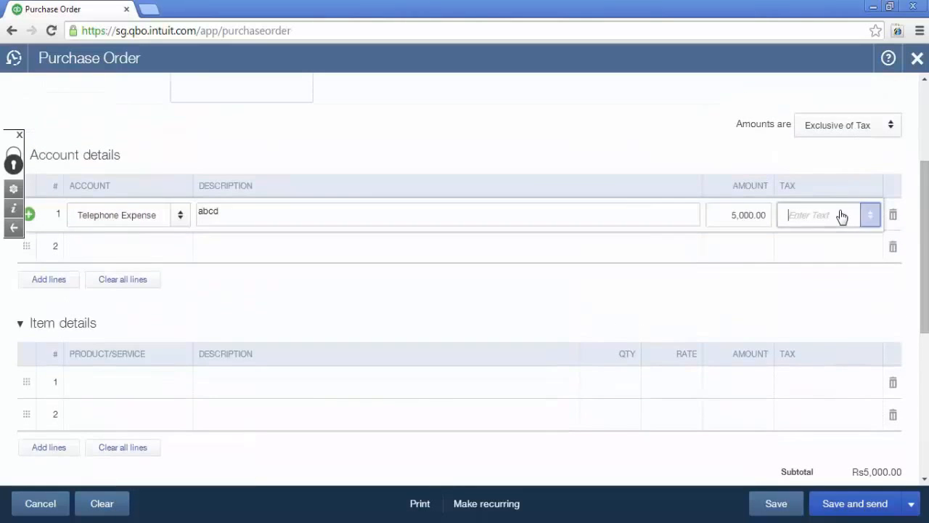
{"action": "left_click", "coordinate": [869, 218]}
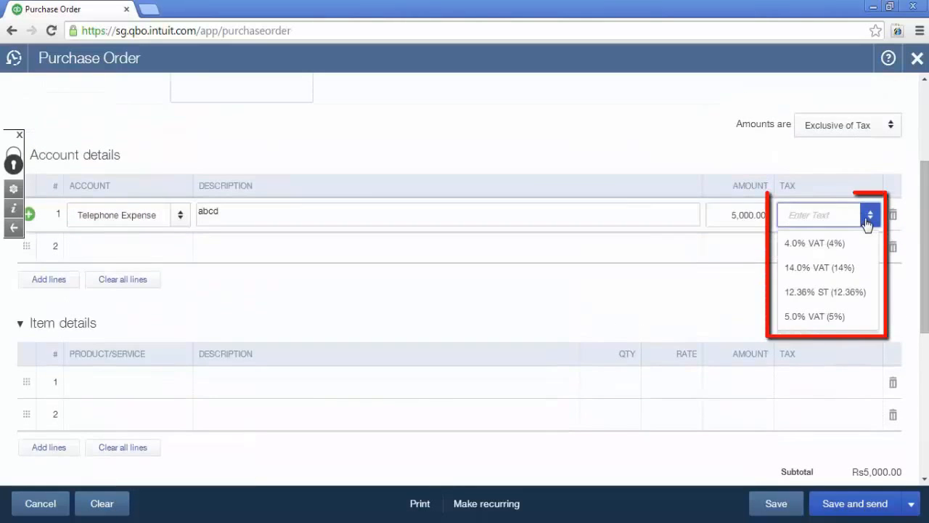
{"action": "left_click", "coordinate": [824, 292]}
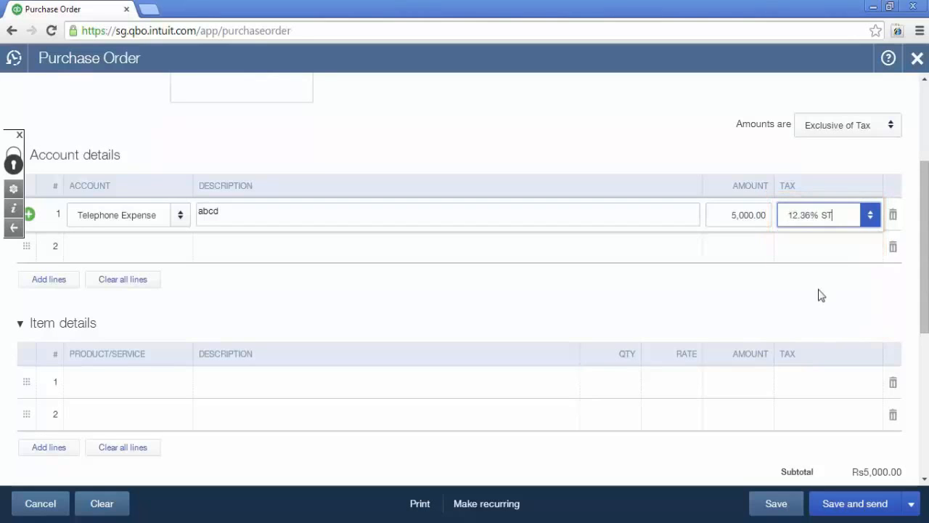
{"action": "left_click", "coordinate": [811, 298]}
Add the message to the supplier "Valid if delivered or fulfilled in 10 days" to the purchase order.
{"action": "scroll", "coordinate": [695, 350], "scroll_direction": "down", "scroll_amount": 4}
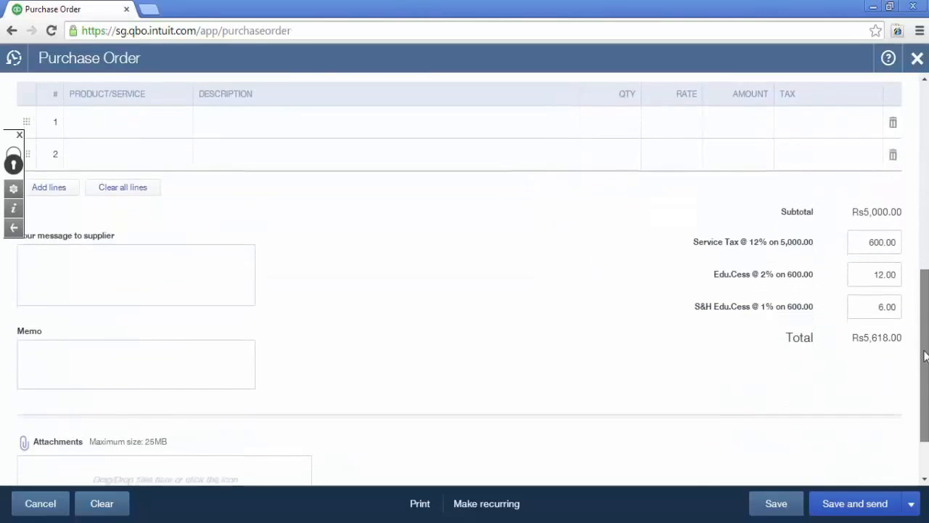
{"action": "left_click", "coordinate": [155, 267]}
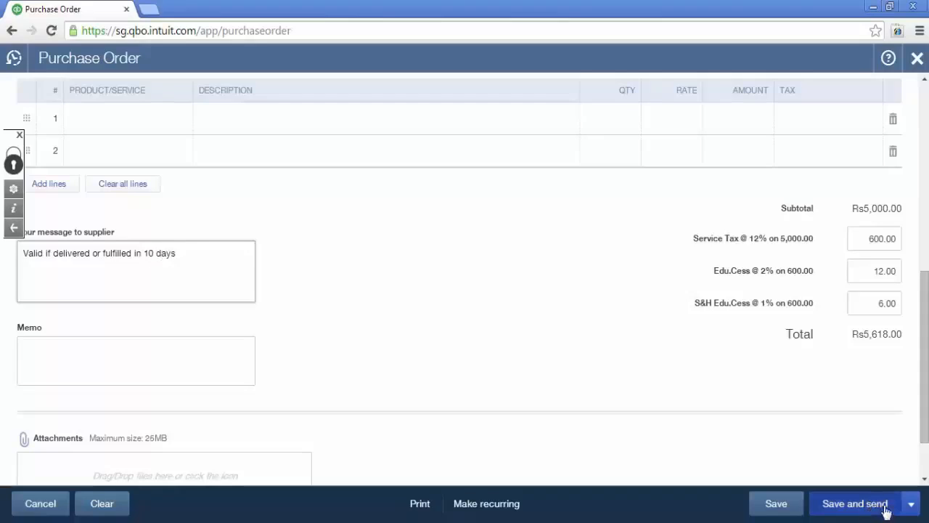
Fill in the supplier's e-mail address required for sending the Vodafone purchase order.
{"action": "left_click", "coordinate": [911, 503]}
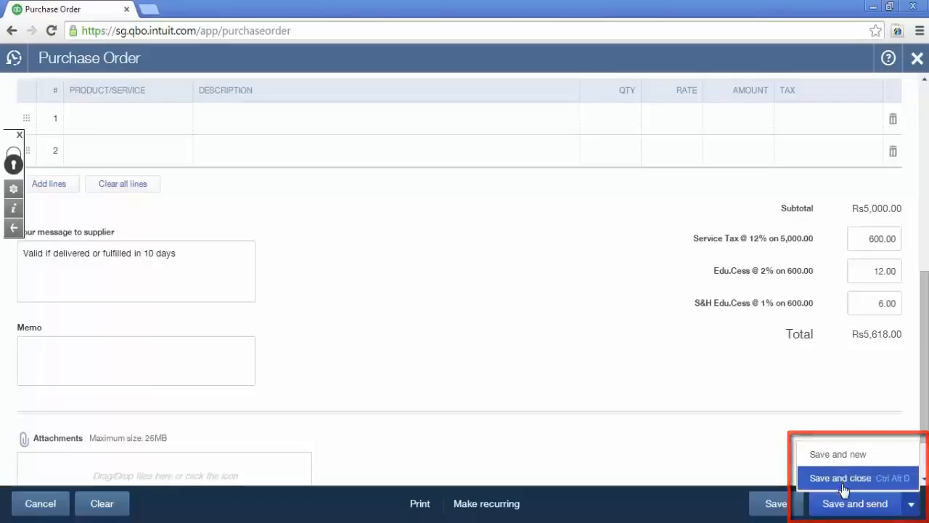
{"action": "left_click", "coordinate": [822, 504]}
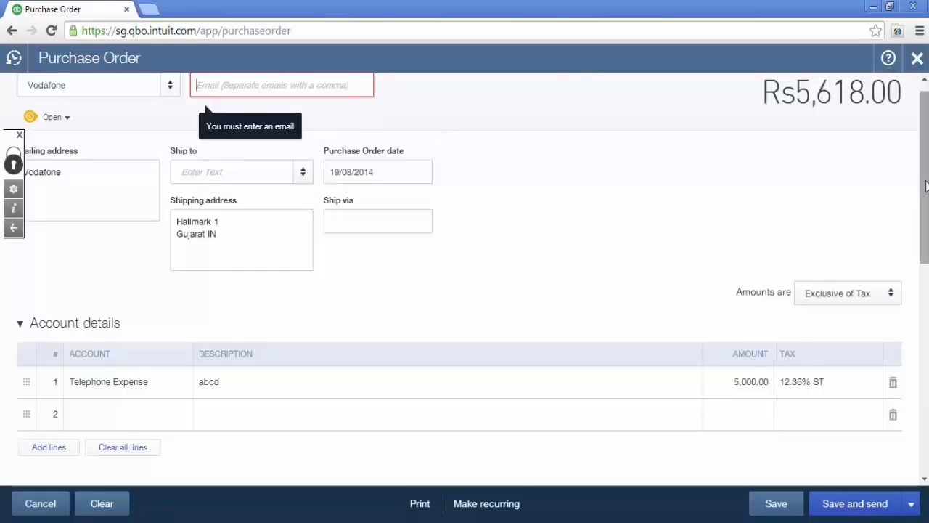
{"action": "left_click_drag", "start_coordinate": [925, 186], "coordinate": [921, 174]}
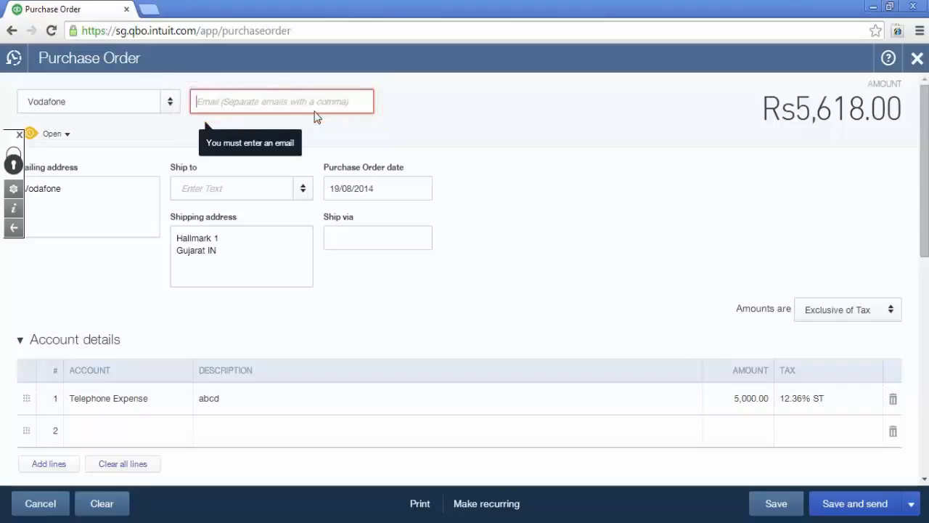
{"action": "type", "text": "abc@abc"}
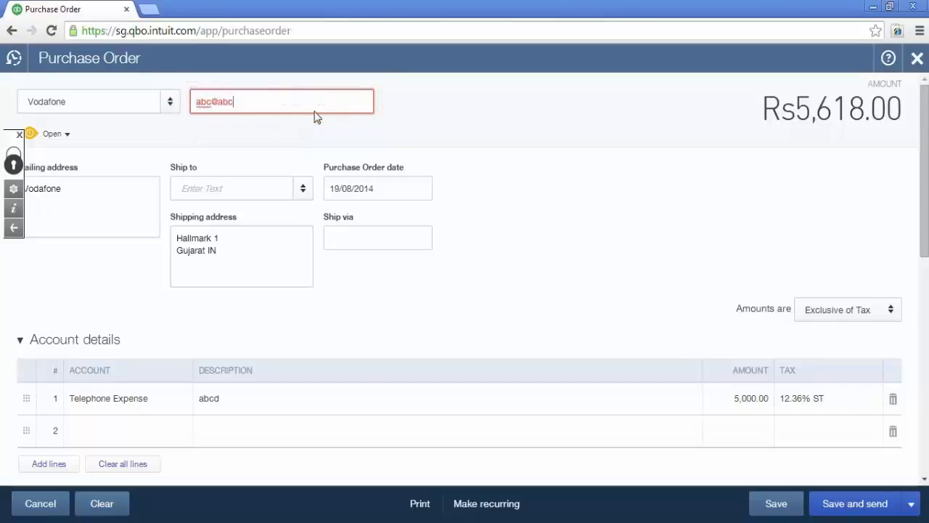
{"action": "type", "text": ".com"}
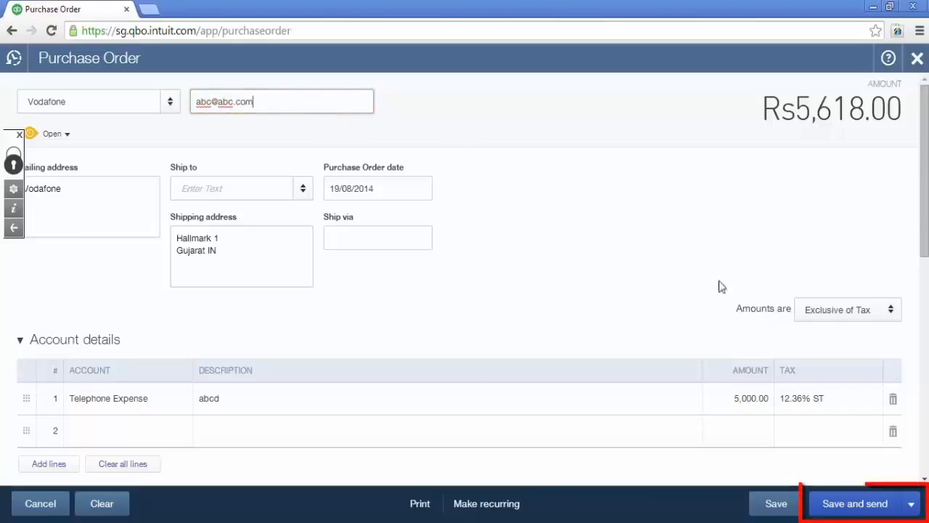
Save and send the Vodafone purchase order, reviewing the document preview in the e-mail.
{"action": "left_click", "coordinate": [874, 509]}
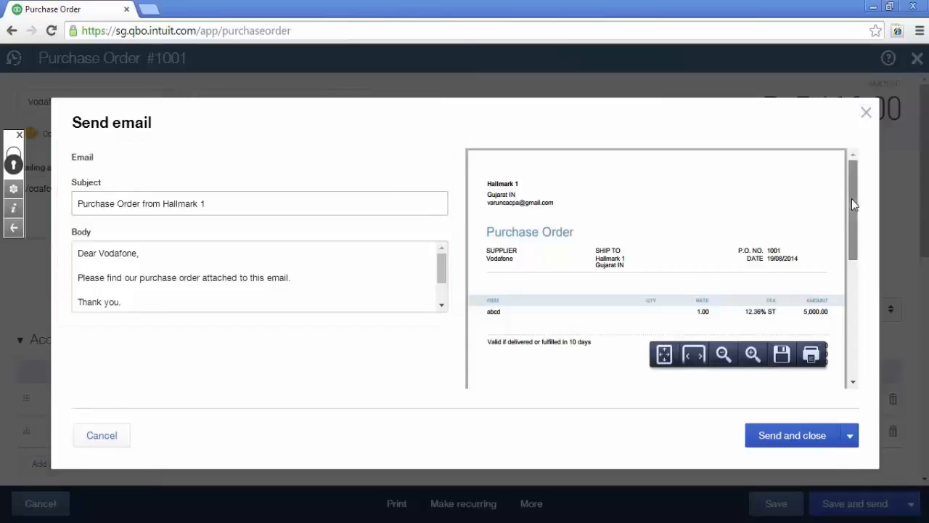
{"action": "left_click_drag", "start_coordinate": [852, 198], "coordinate": [856, 222]}
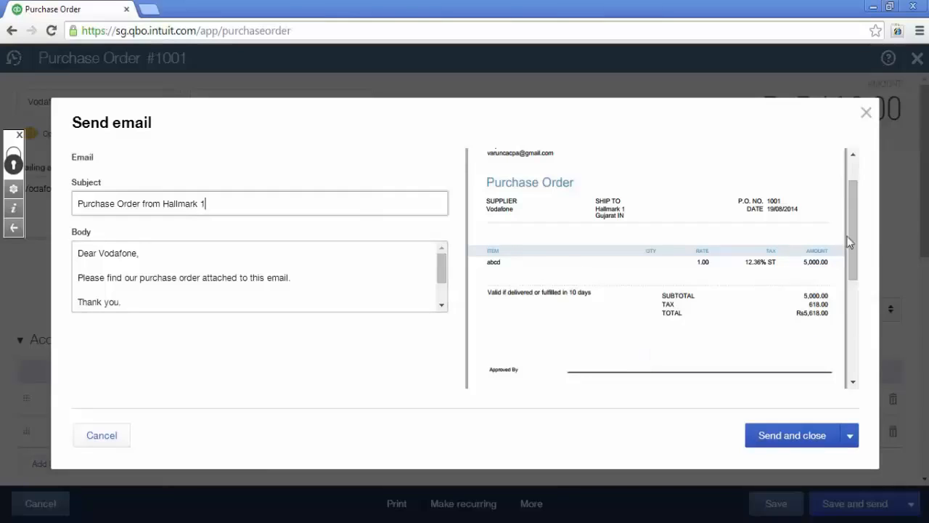
{"action": "mouse_move", "coordinate": [851, 238]}
{"action": "left_mouse_down"}
{"action": "mouse_move", "coordinate": [854, 221]}
{"action": "mouse_move", "coordinate": [851, 324]}
{"action": "mouse_move", "coordinate": [851, 251]}
{"action": "left_mouse_up"}
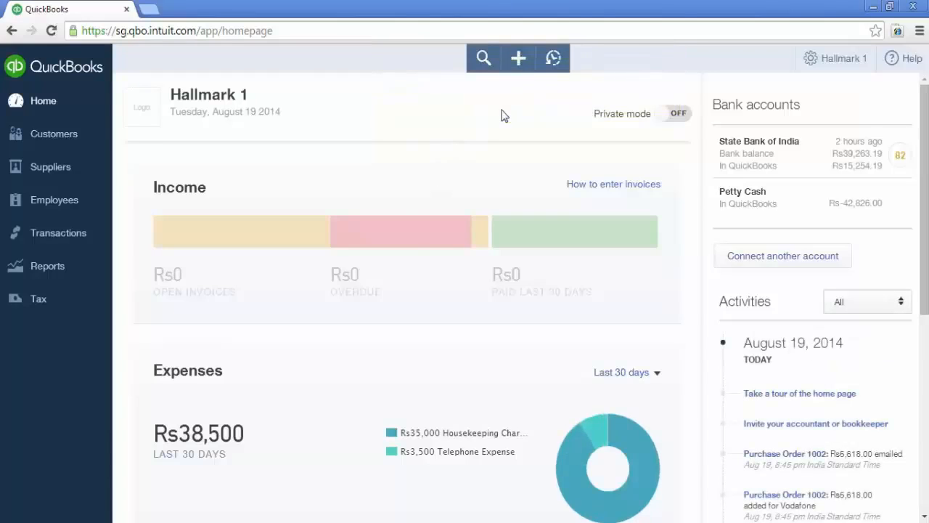
Copy purchase order 1002 to a bill from Vodafone's supplier transactions, then save and close the bill.
{"action": "left_click", "coordinate": [518, 64]}
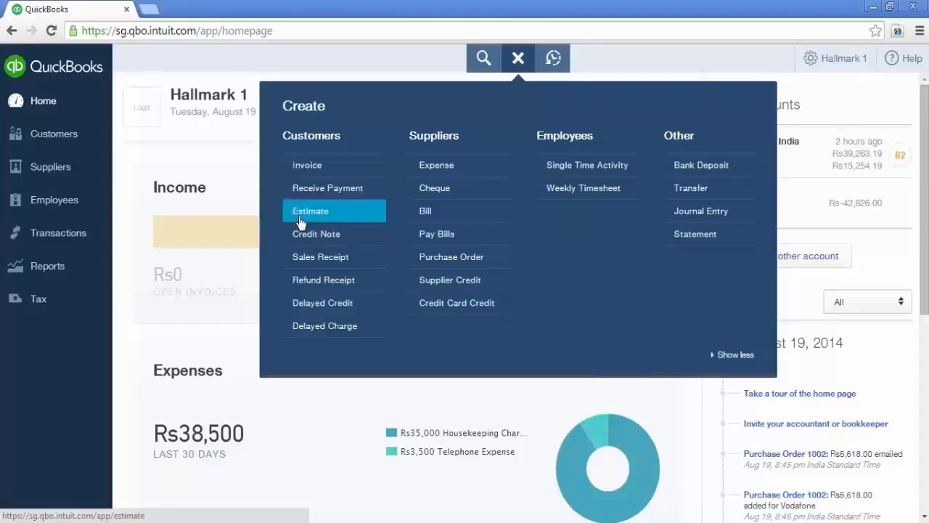
{"action": "left_click", "coordinate": [50, 169]}
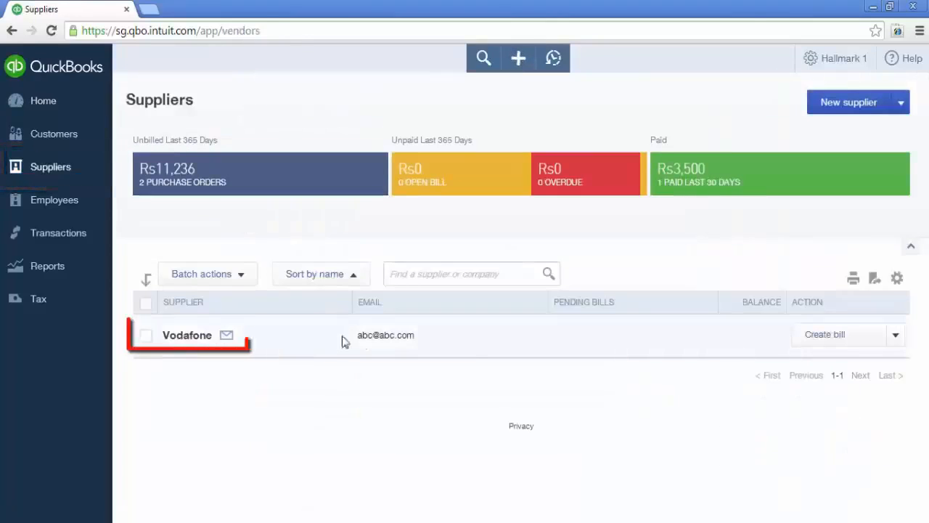
{"action": "left_click", "coordinate": [181, 337]}
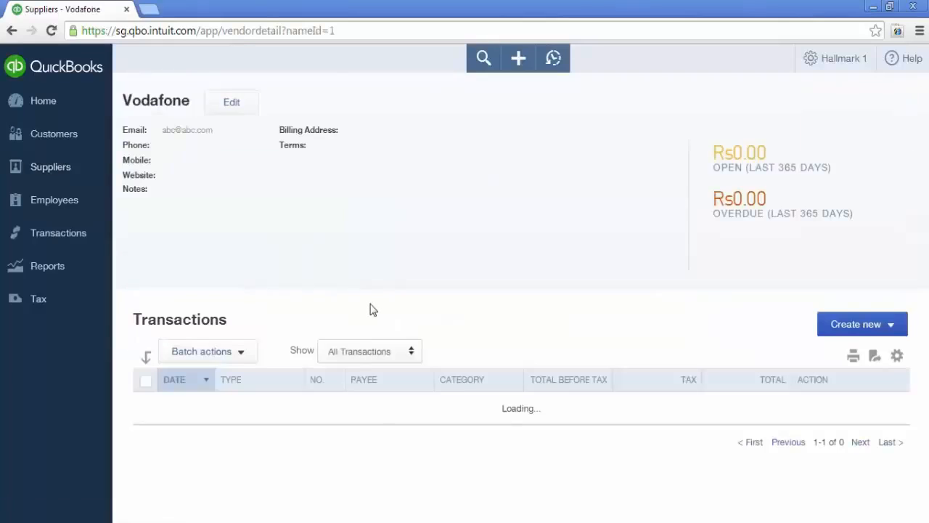
{"action": "scroll", "coordinate": [501, 309], "scroll_direction": "down", "scroll_amount": 1}
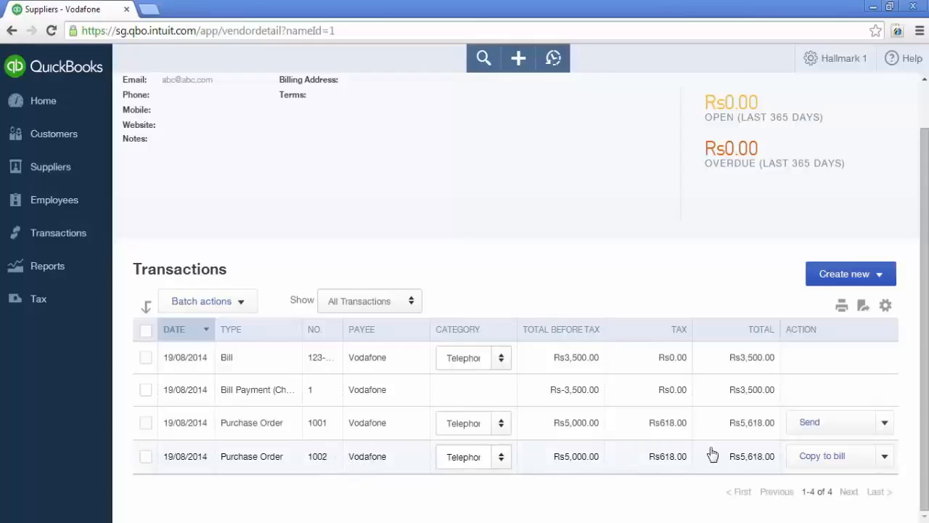
{"action": "left_click", "coordinate": [828, 458]}
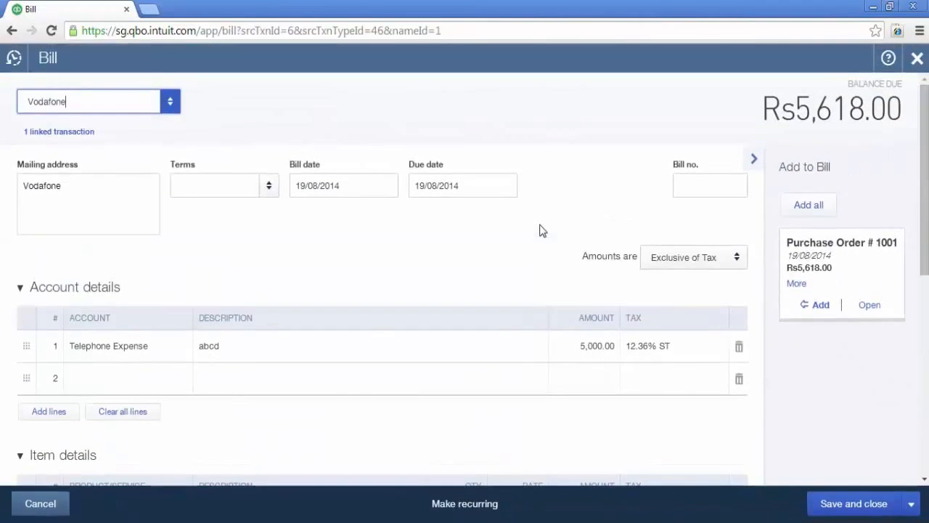
{"action": "left_click", "coordinate": [862, 512]}
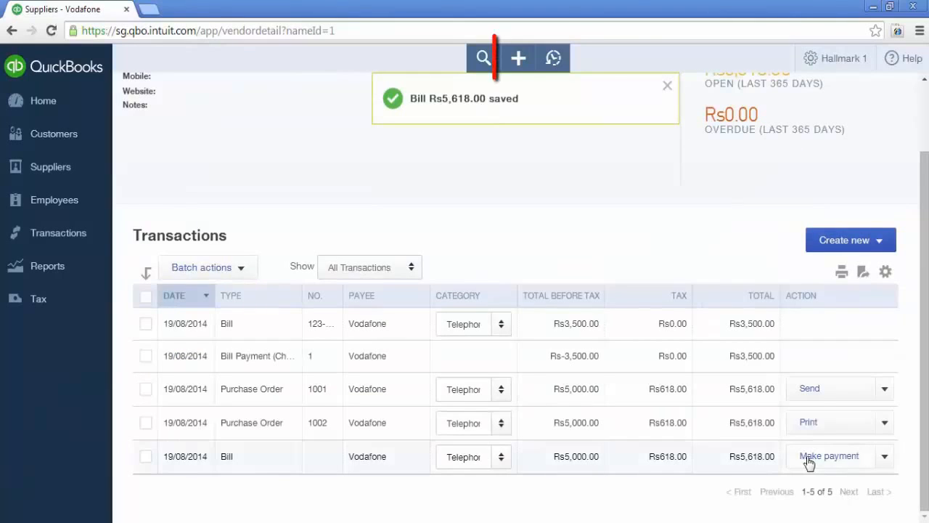
Start a new supplier credit for Vodafone.
{"action": "left_click", "coordinate": [518, 64]}
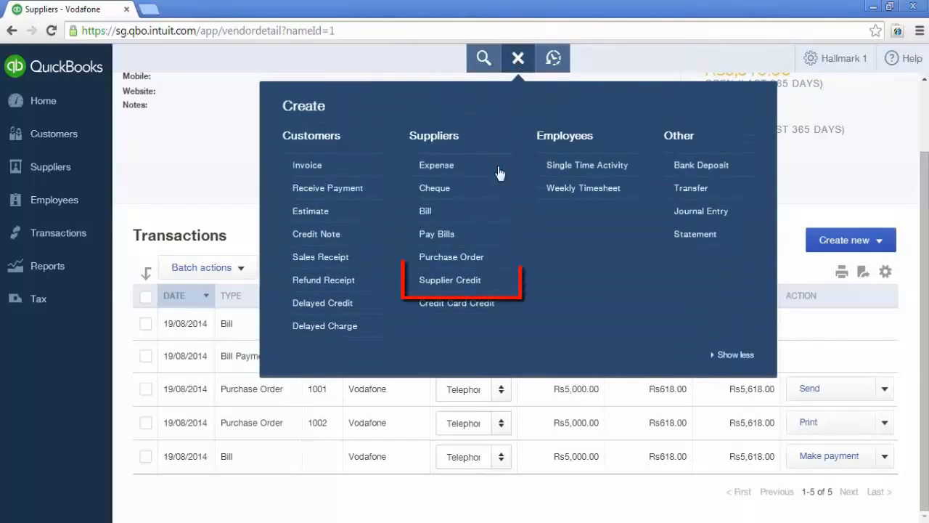
{"action": "left_click", "coordinate": [484, 283]}
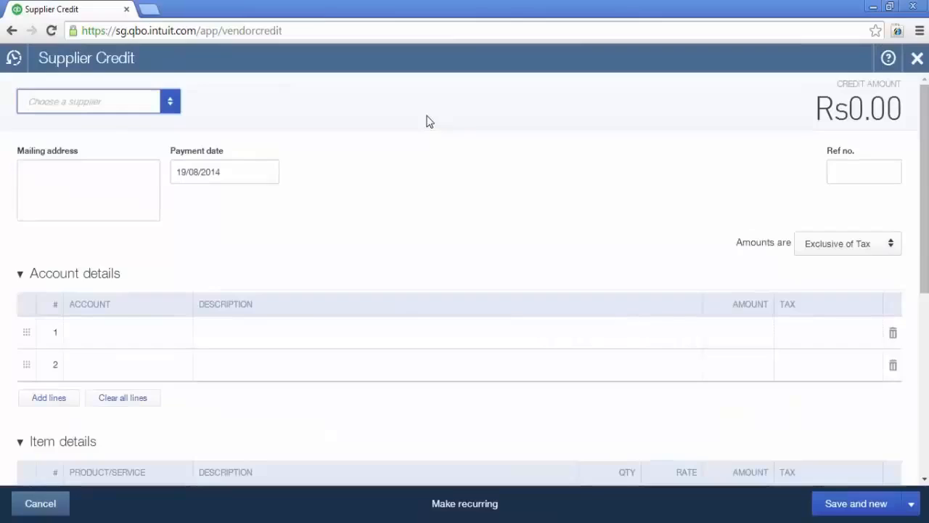
{"action": "type", "text": "Vodafone"}
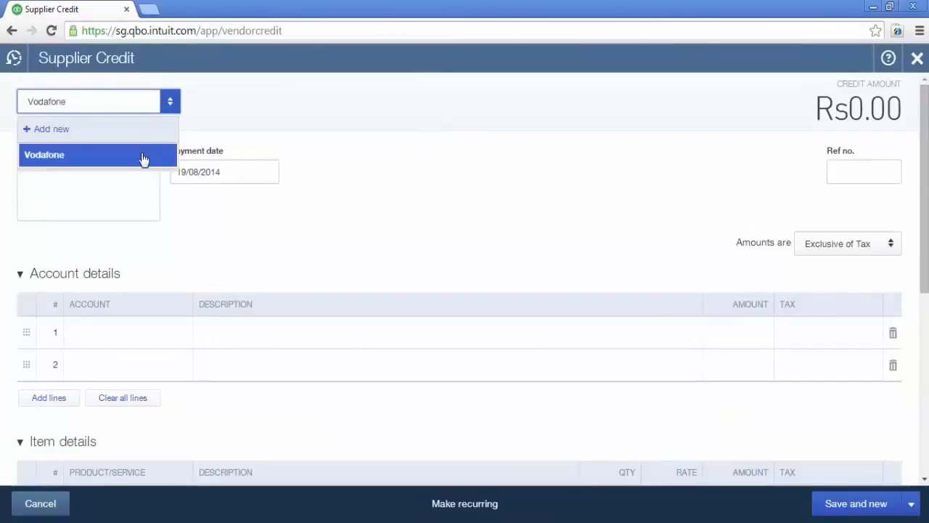
{"action": "left_click", "coordinate": [143, 157]}
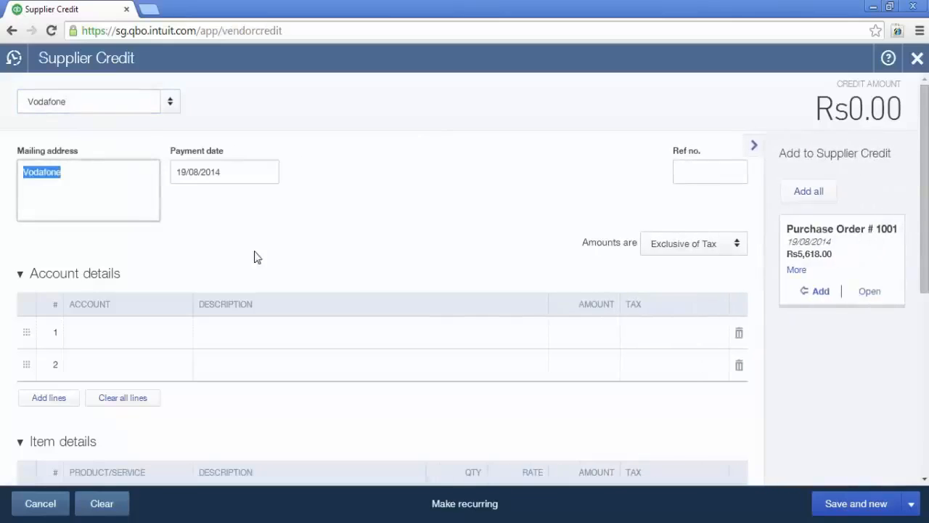
Fill the supplier credit's first account line with Telephone Expense and an amount of 1,000, leaving the description blank.
{"action": "left_click", "coordinate": [160, 333]}
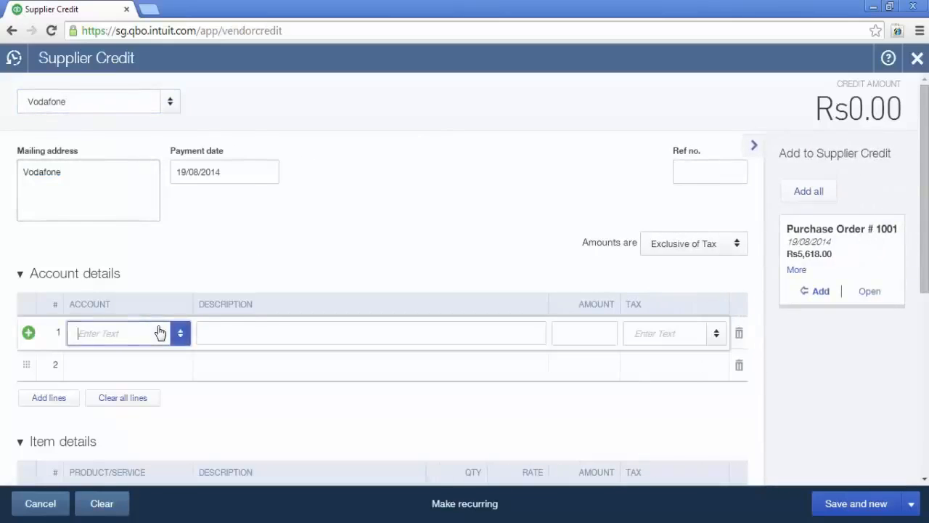
{"action": "type", "text": "tele"}
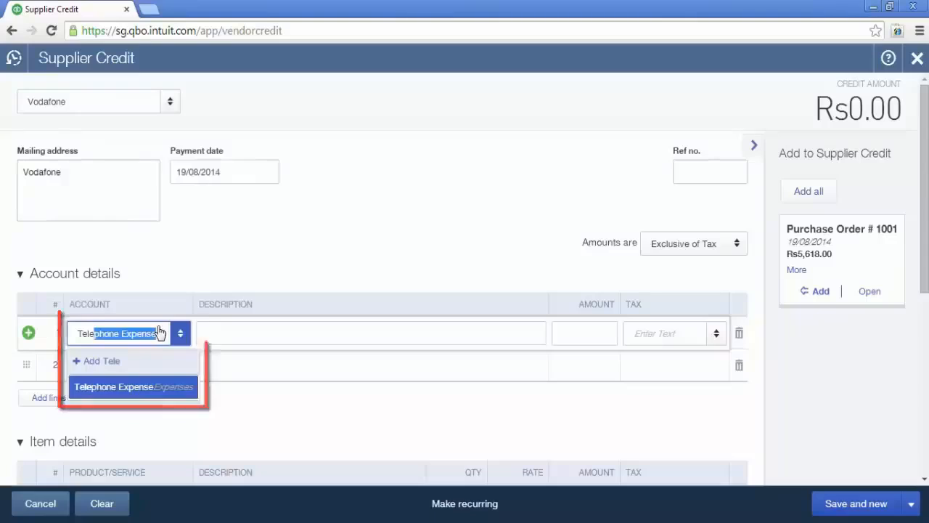
{"action": "key", "text": "Return"}
{"action": "left_click", "coordinate": [218, 330]}
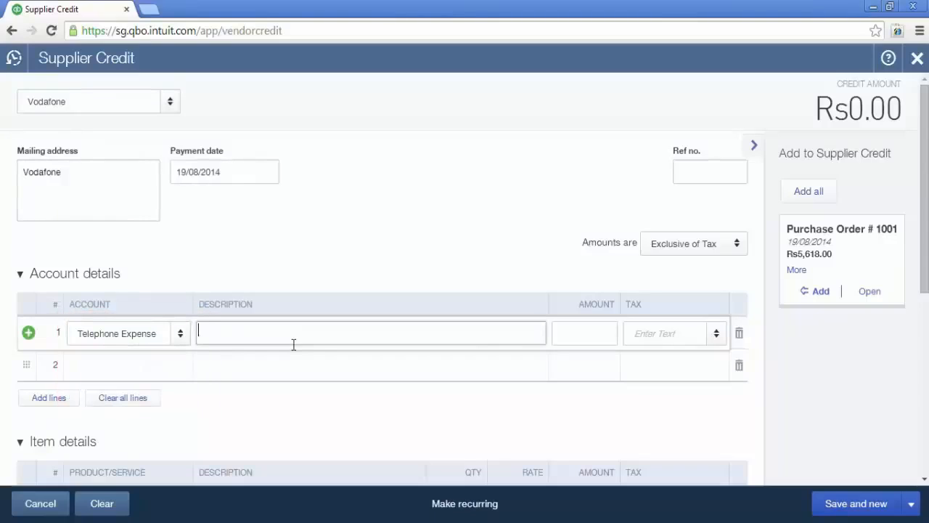
{"action": "key", "text": "Tab"}
{"action": "type", "text": "100"}
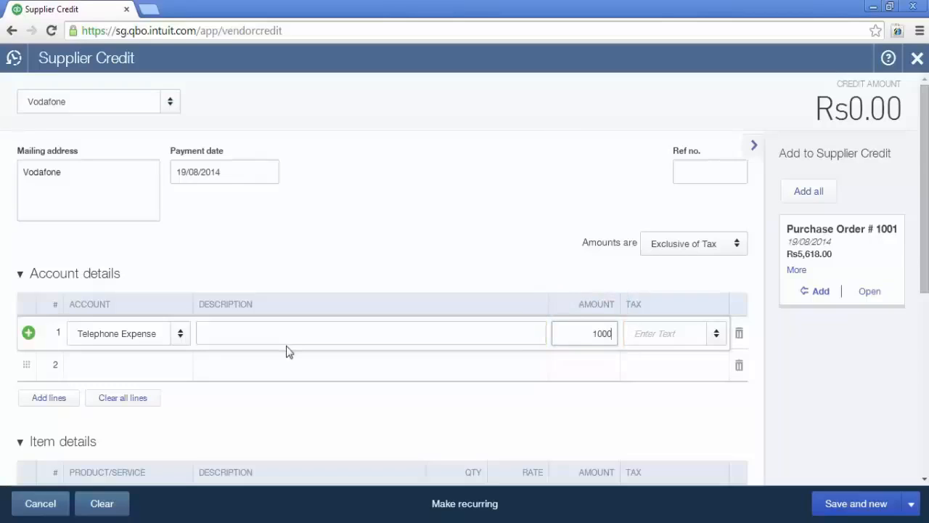
{"action": "key", "text": "Tab"}
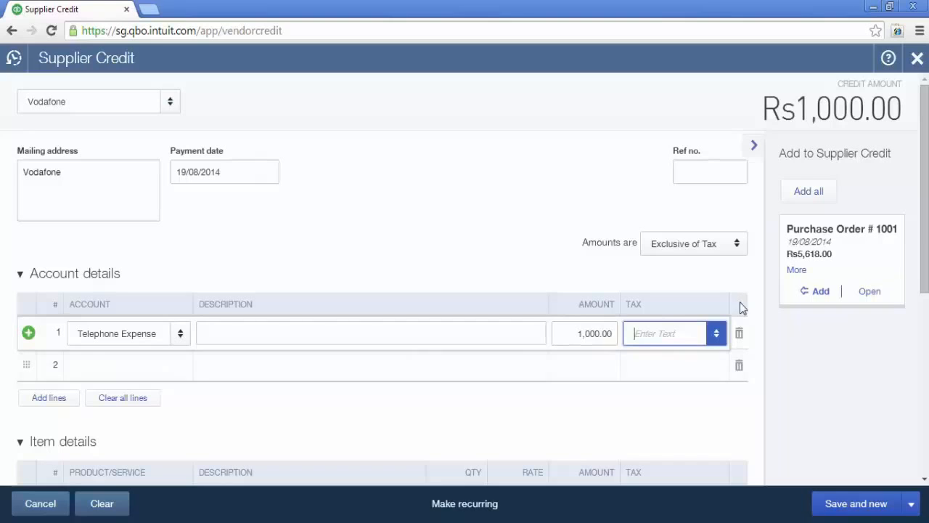
Apply the 12.36% ST tax to the supplier credit's Telephone Expense line, then save and close the credit.
{"action": "left_click_drag", "start_coordinate": [925, 251], "coordinate": [905, 292]}
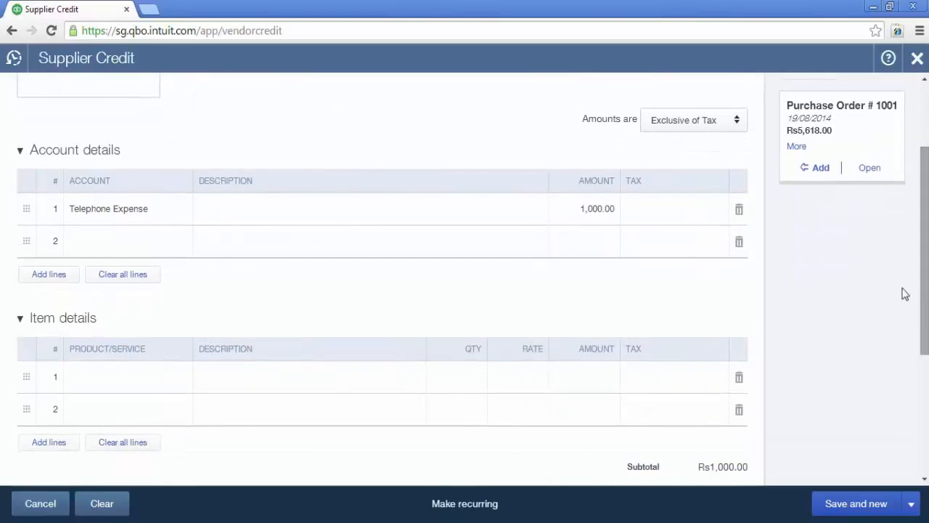
{"action": "left_click", "coordinate": [717, 213]}
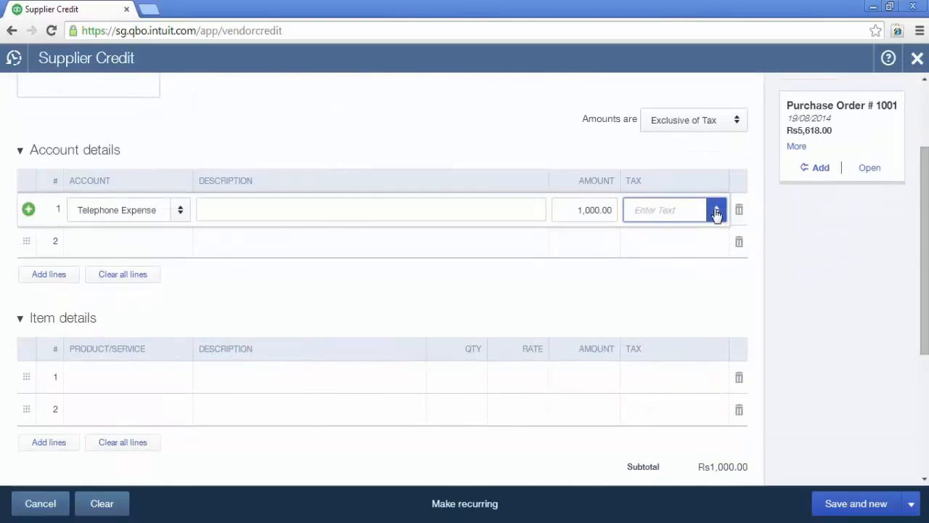
{"action": "left_click", "coordinate": [716, 211]}
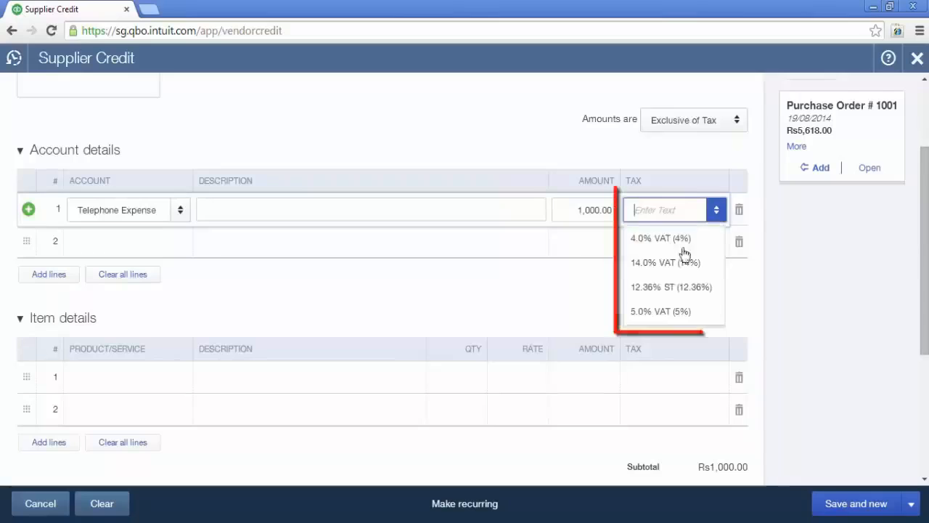
{"action": "left_click", "coordinate": [667, 288]}
{"action": "scroll", "coordinate": [924, 255], "scroll_direction": "down", "scroll_amount": 4}
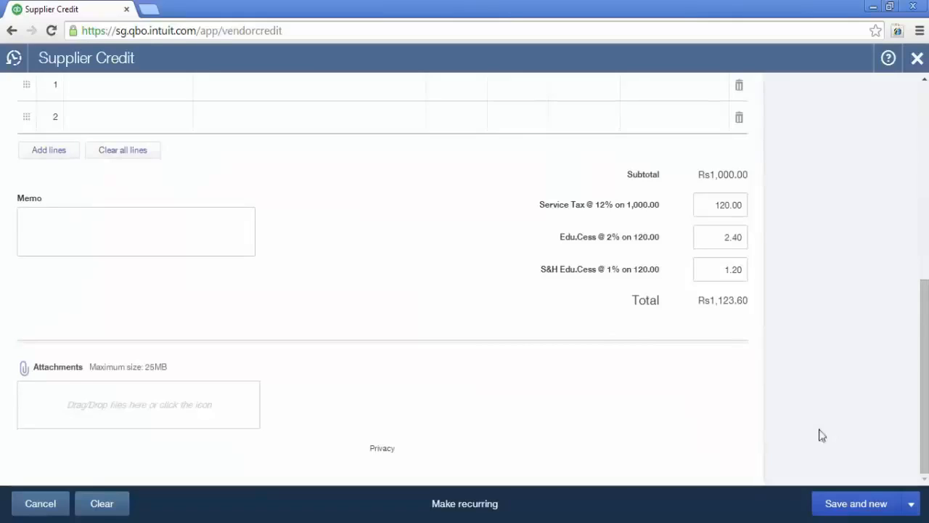
{"action": "left_click", "coordinate": [912, 506]}
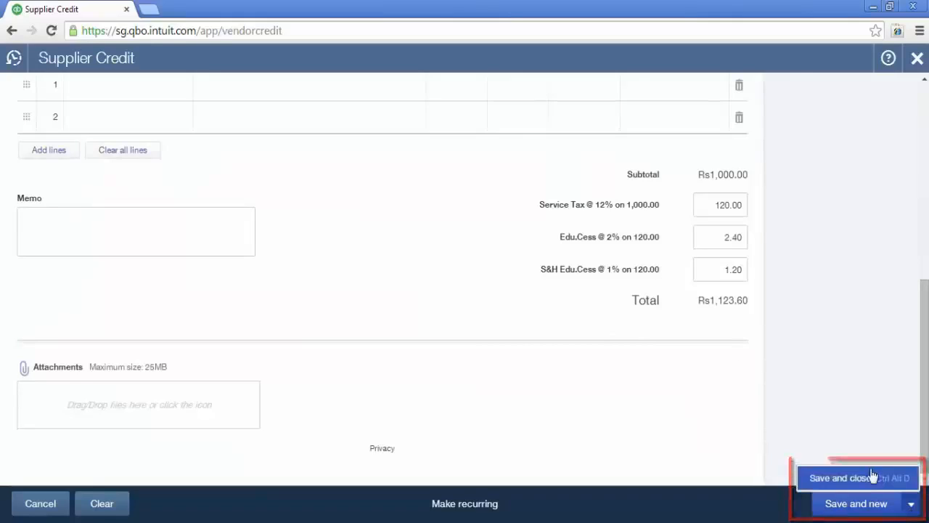
{"action": "left_click", "coordinate": [871, 477]}
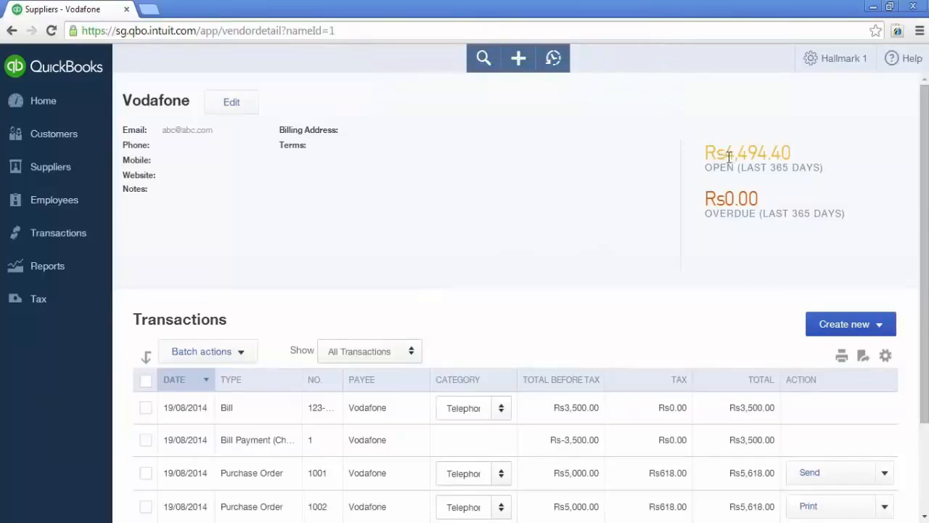
Review the new State Bank of India transactions on the Banking page and expand the Vodafone payment dated 16/08/2014.
{"action": "left_click", "coordinate": [519, 60]}
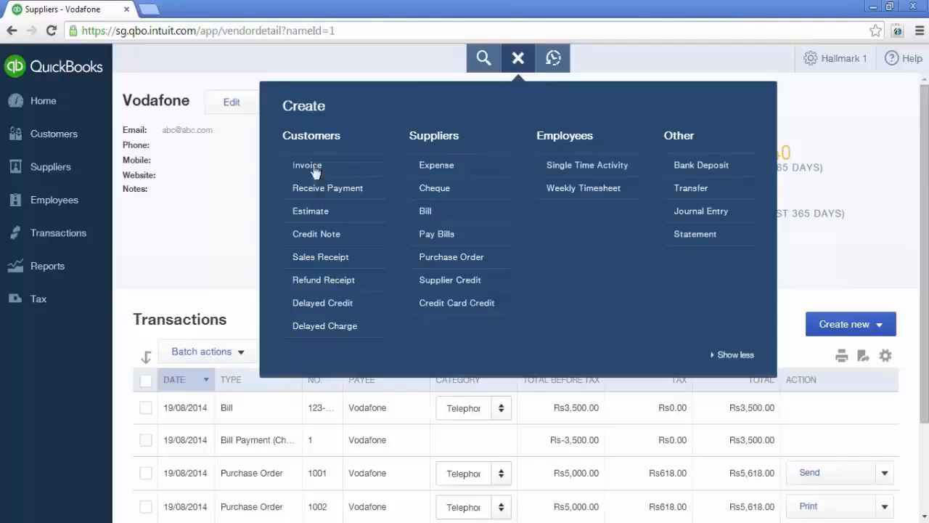
{"action": "left_click", "coordinate": [70, 233]}
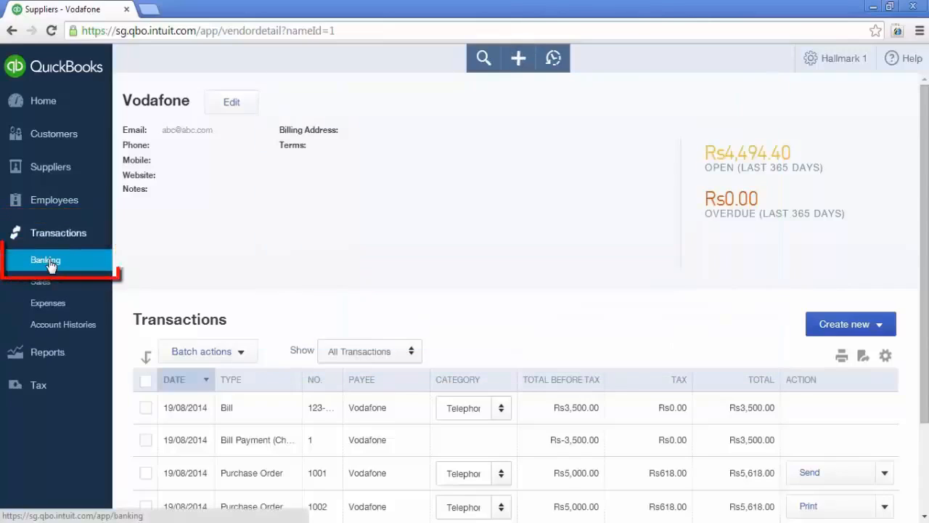
{"action": "left_click", "coordinate": [49, 263]}
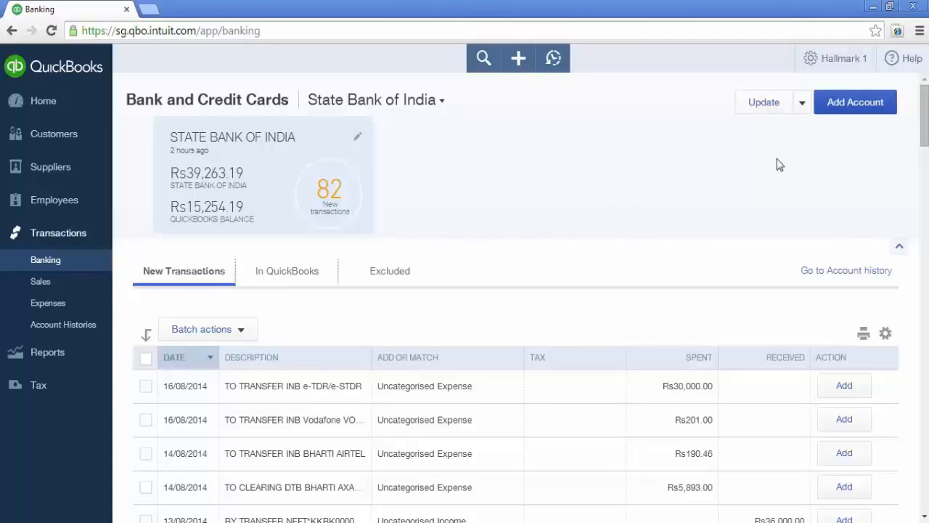
{"action": "scroll", "coordinate": [926, 138], "scroll_direction": "down", "scroll_amount": 1}
{"action": "scroll", "coordinate": [925, 138], "scroll_direction": "down", "scroll_amount": 3}
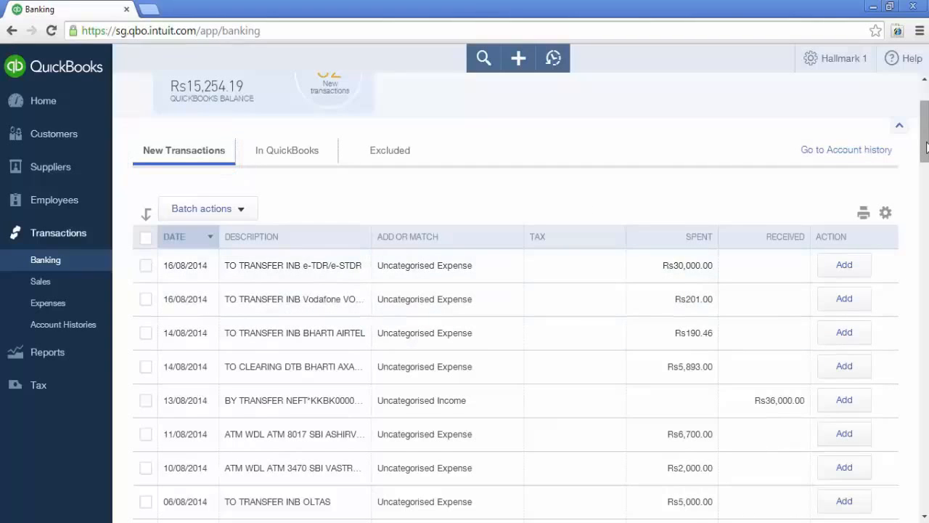
{"action": "left_click_drag", "start_coordinate": [926, 147], "coordinate": [926, 122]}
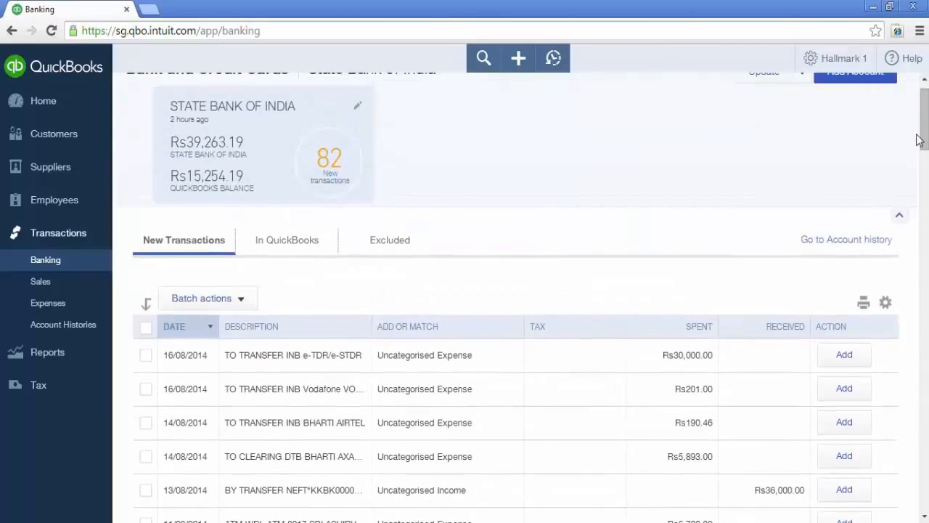
{"action": "left_click", "coordinate": [276, 396]}
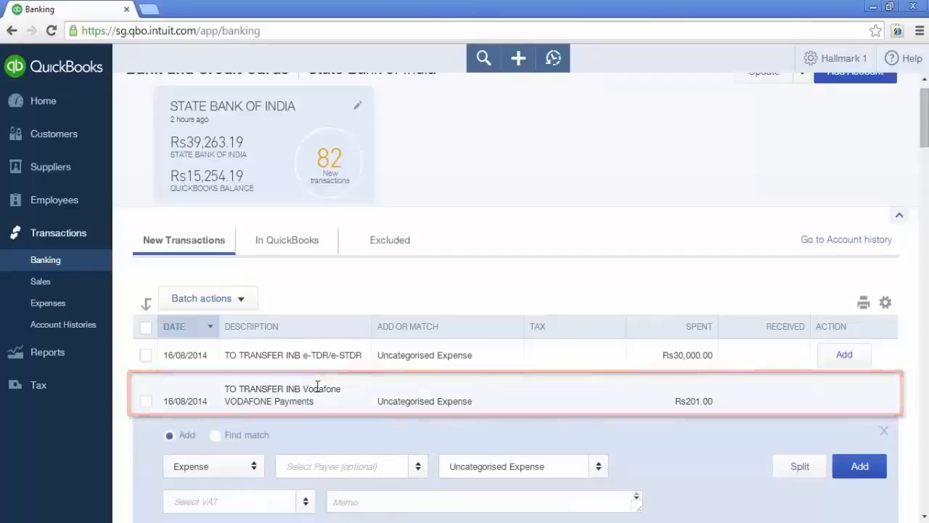
Categorise the 16/08/2014 Vodafone bank payment as an Expense with payee Vodafone and account Telephone Expense.
{"action": "scroll", "coordinate": [318, 387], "scroll_direction": "down", "scroll_amount": 2}
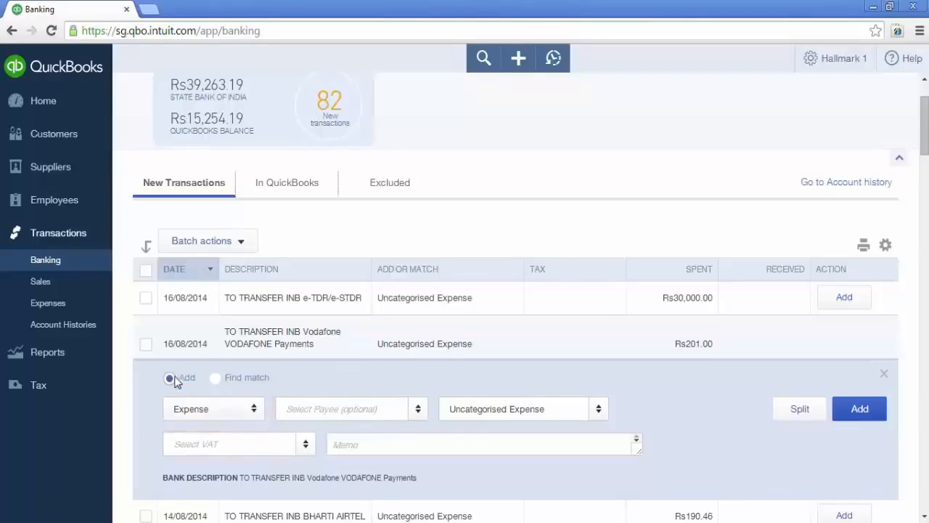
{"action": "left_click", "coordinate": [244, 412]}
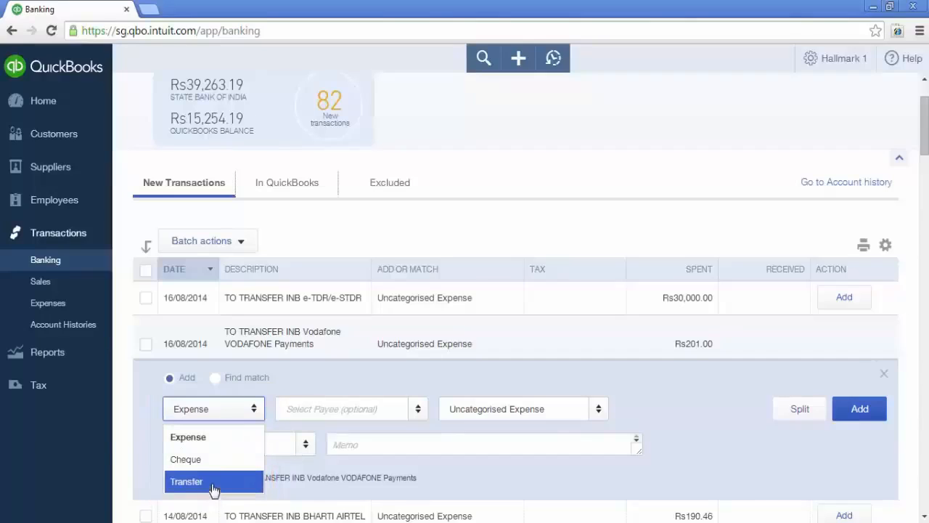
{"action": "left_click", "coordinate": [213, 439]}
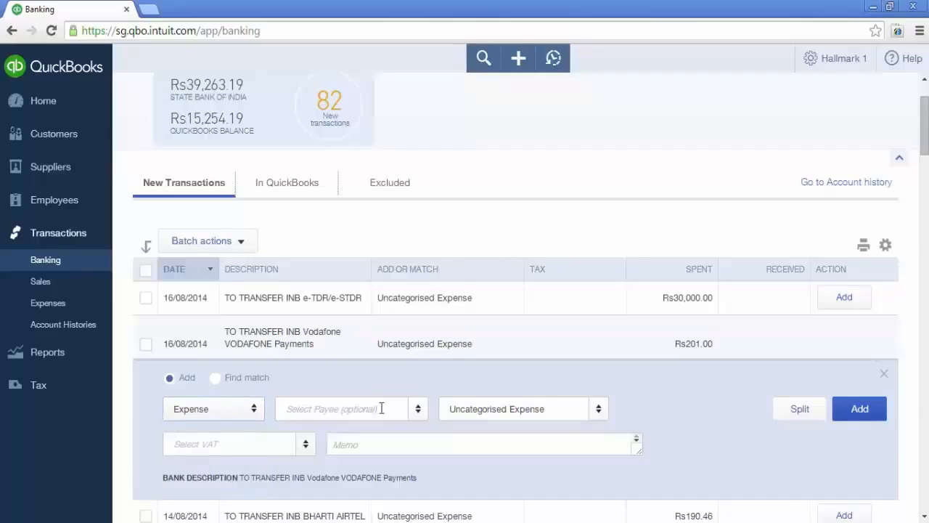
{"action": "left_click", "coordinate": [418, 411]}
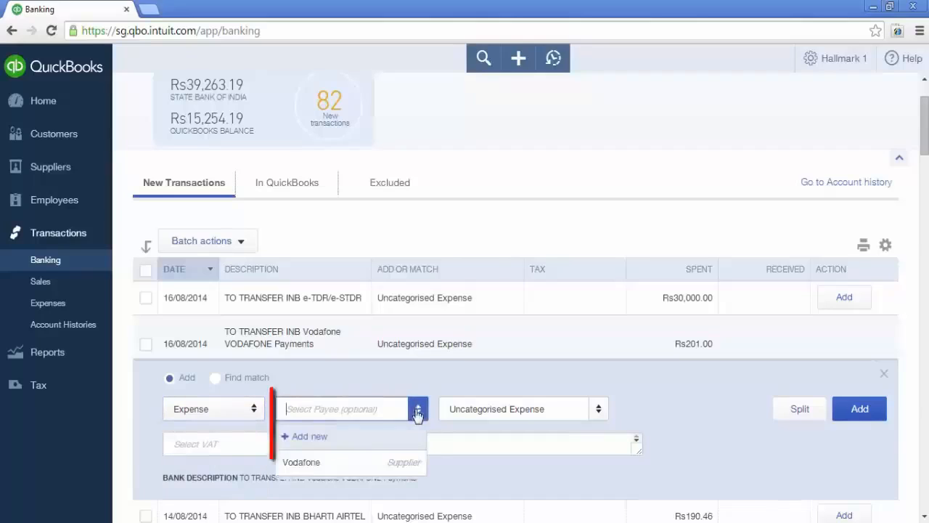
{"action": "left_click", "coordinate": [327, 465]}
{"action": "left_click", "coordinate": [596, 414]}
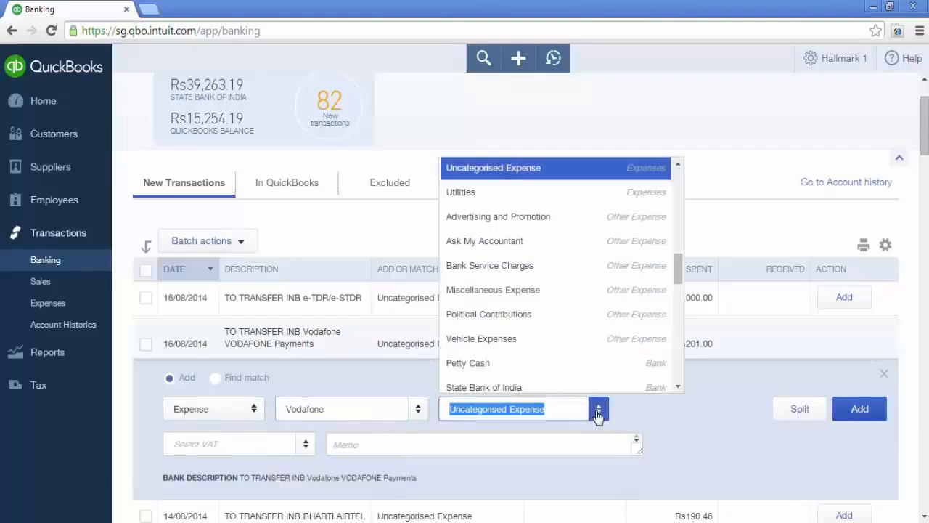
{"action": "type", "text": "Telephone"}
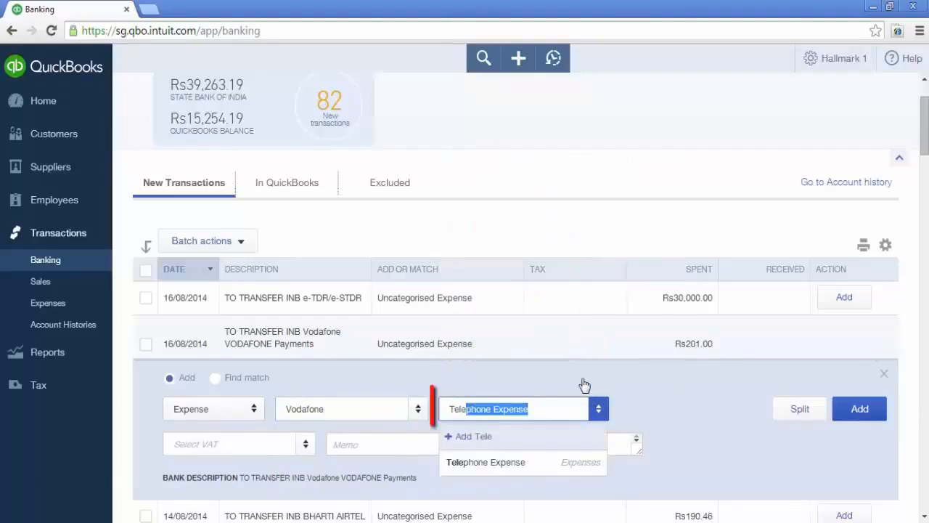
{"action": "left_click", "coordinate": [508, 465]}
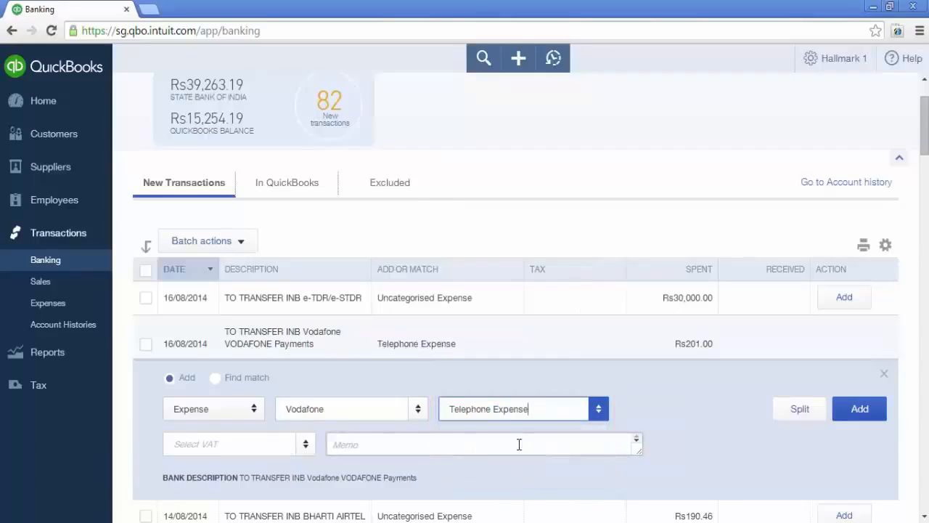
Review the VAT options without choosing one and enter the memo "Payment made for the month of July 2014" for the Vodafone payment.
{"action": "left_click", "coordinate": [286, 442]}
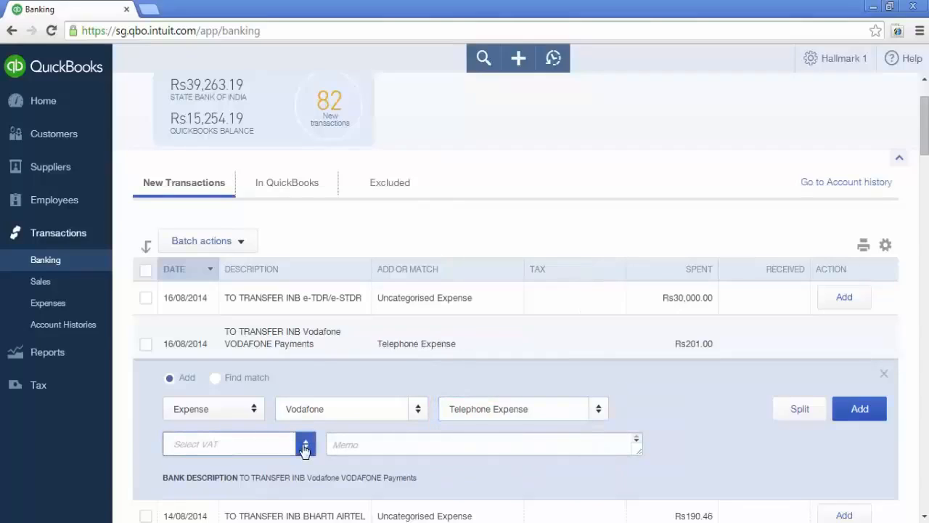
{"action": "left_click", "coordinate": [305, 446]}
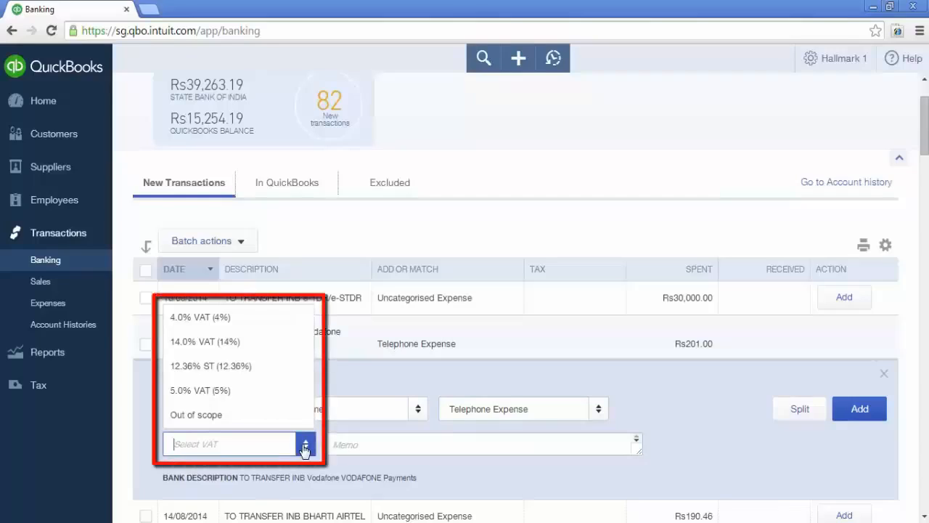
{"action": "left_click", "coordinate": [367, 382]}
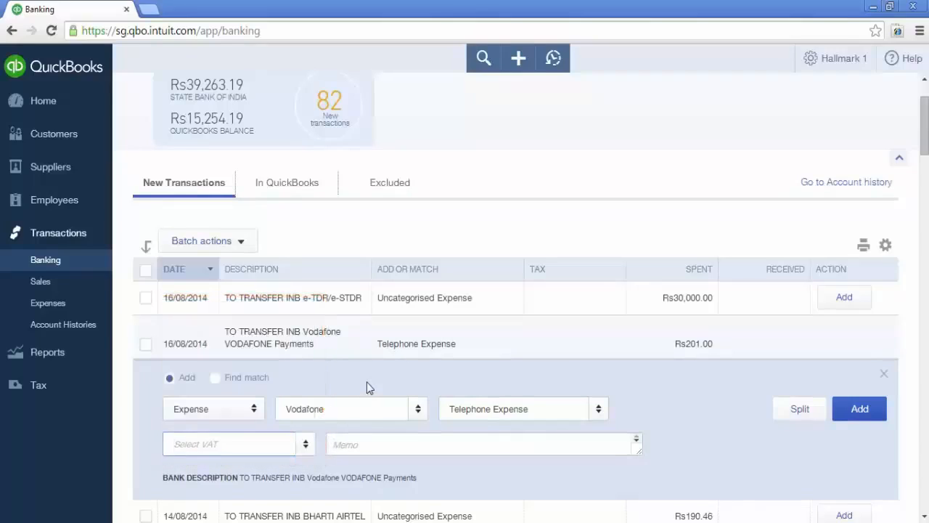
{"action": "left_click", "coordinate": [409, 447]}
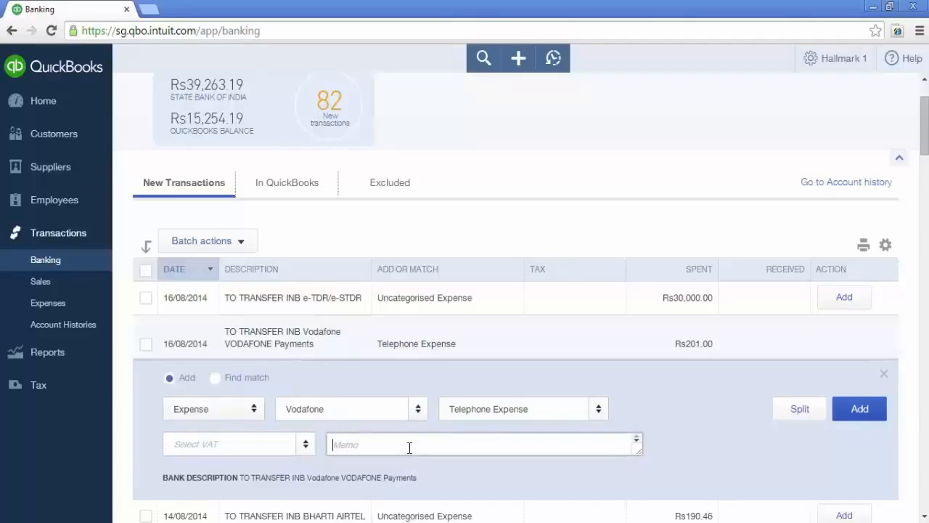
{"action": "type", "text": "Payment made "}
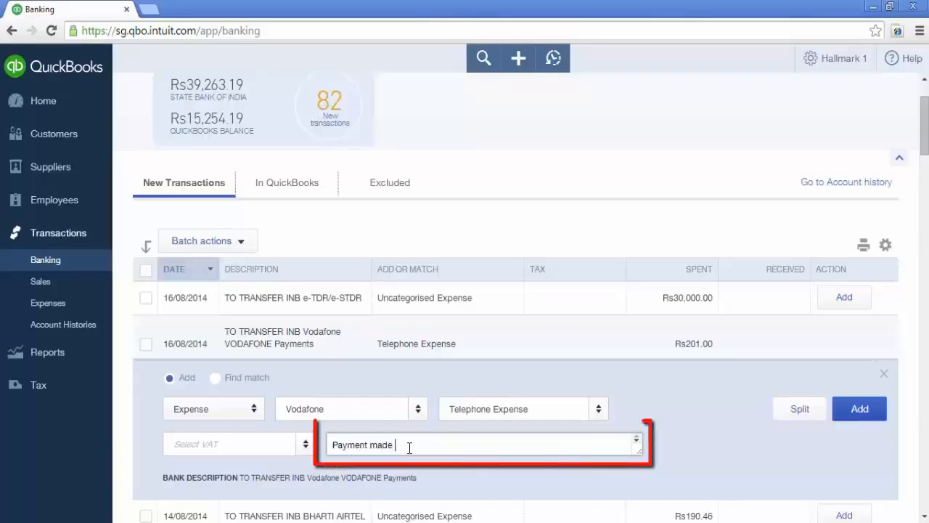
{"action": "type", "text": "for the month "}
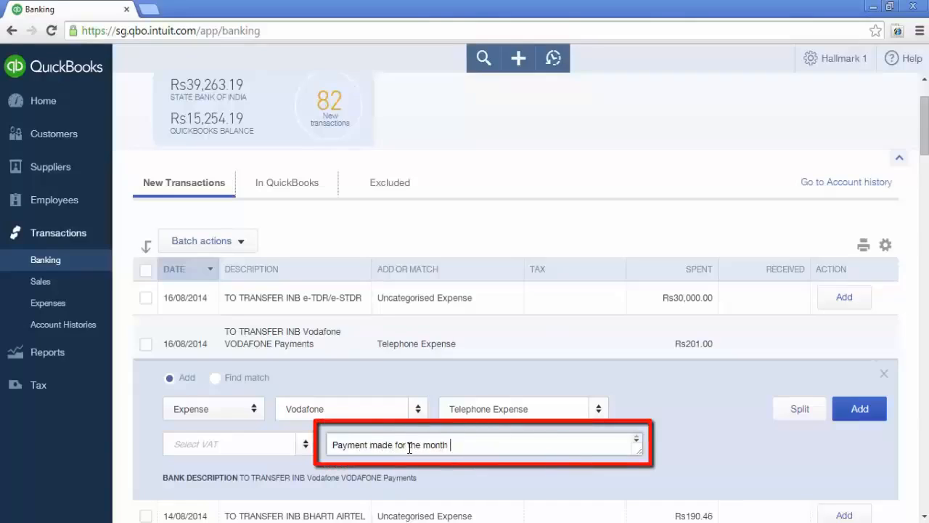
{"action": "type", "text": "of July 2014"}
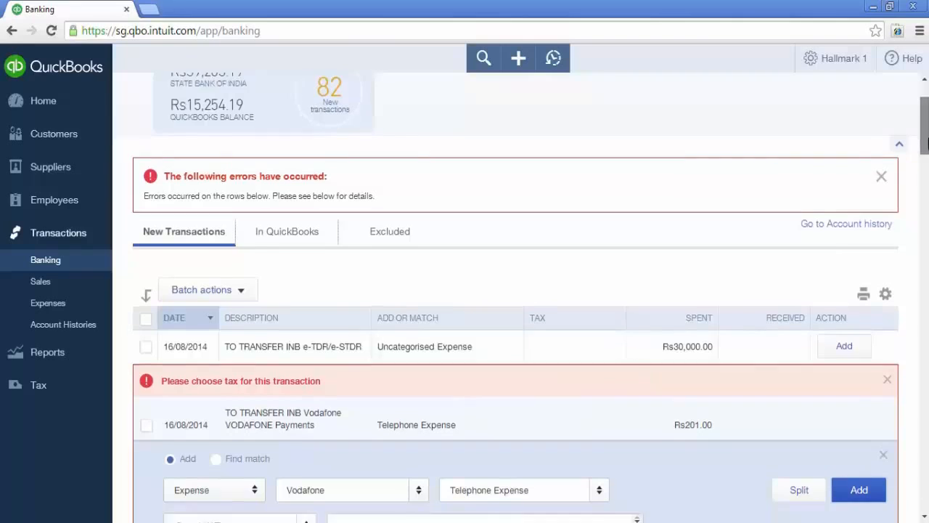
Apply the 12.36% ST tax to the Vodafone payment and add the transaction to the books.
{"action": "scroll", "coordinate": [918, 163], "scroll_direction": "down", "scroll_amount": 2}
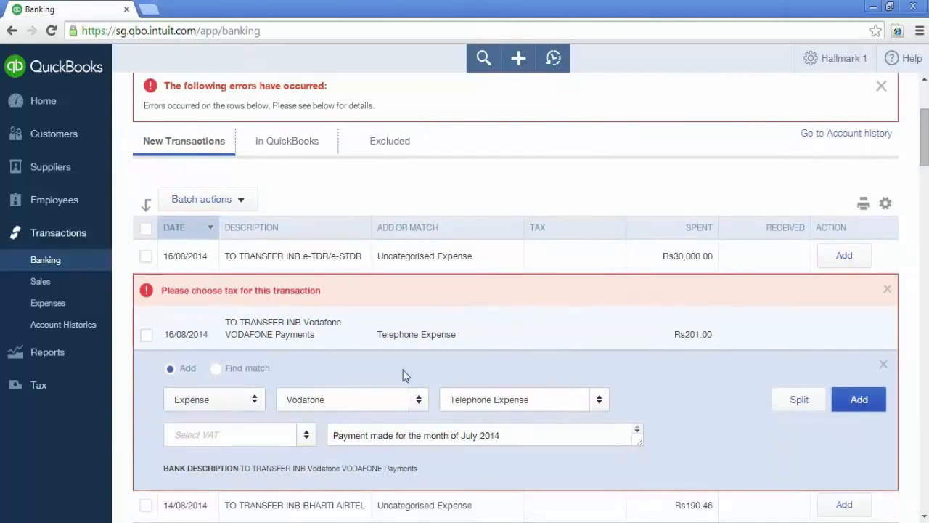
{"action": "left_click", "coordinate": [306, 435]}
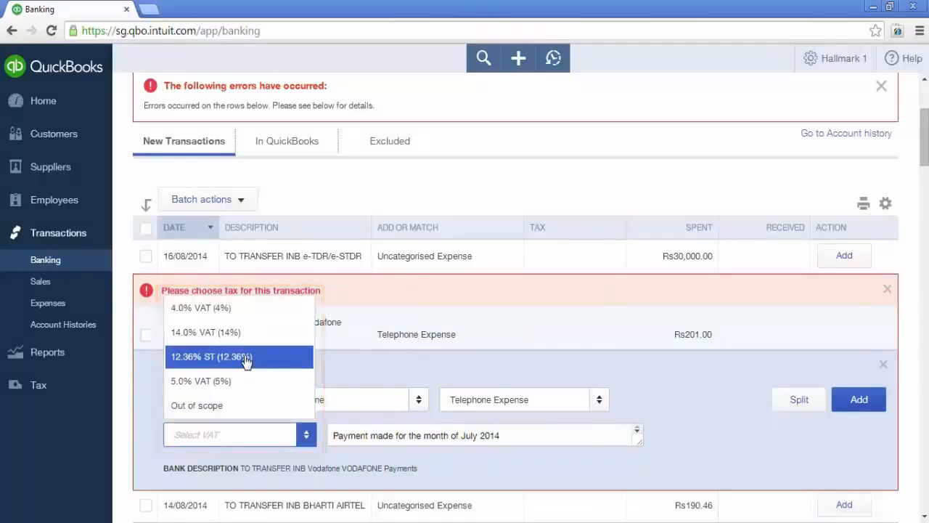
{"action": "left_click", "coordinate": [247, 357]}
{"action": "left_click", "coordinate": [716, 387]}
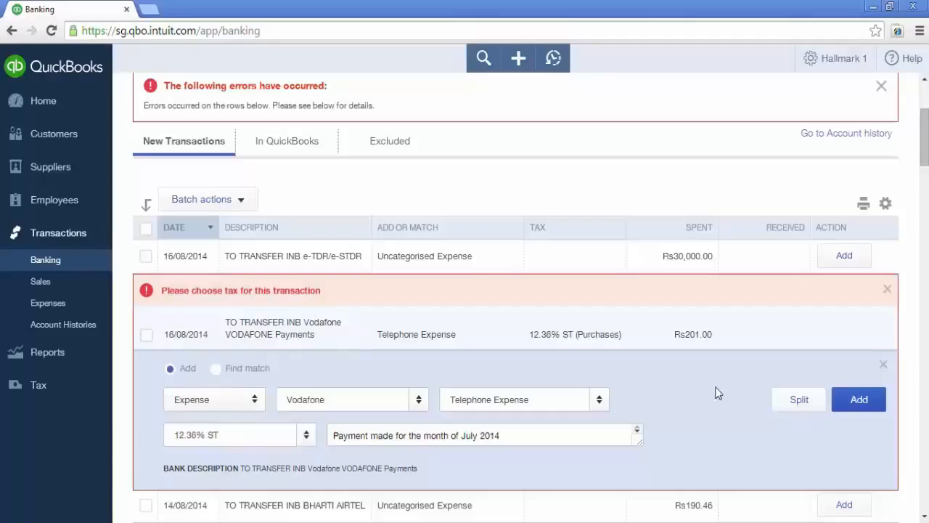
{"action": "left_click", "coordinate": [851, 403]}
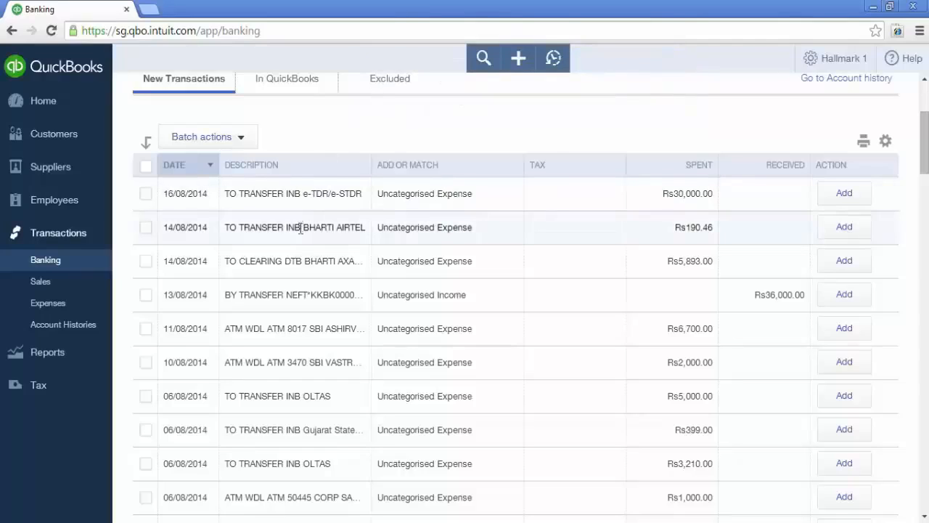
Check the bank transactions already added in QuickBooks and expand the new cash deposit dated 31/07/2014.
{"action": "left_click", "coordinate": [300, 88]}
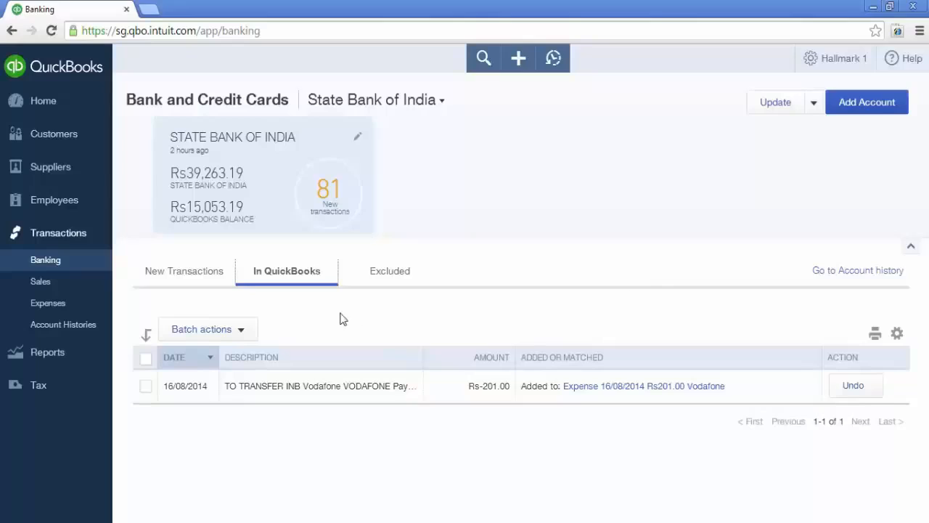
{"action": "left_click", "coordinate": [218, 282]}
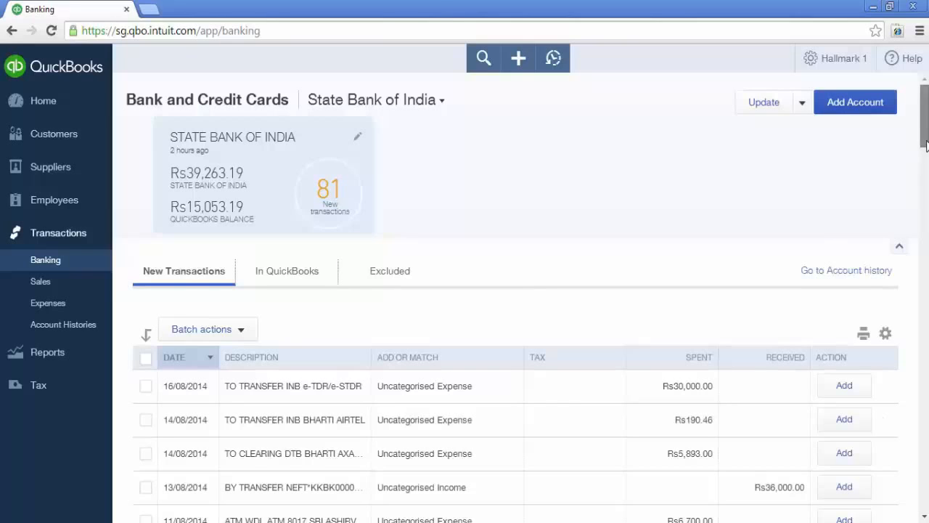
{"action": "scroll", "coordinate": [922, 131], "scroll_direction": "down", "scroll_amount": 3}
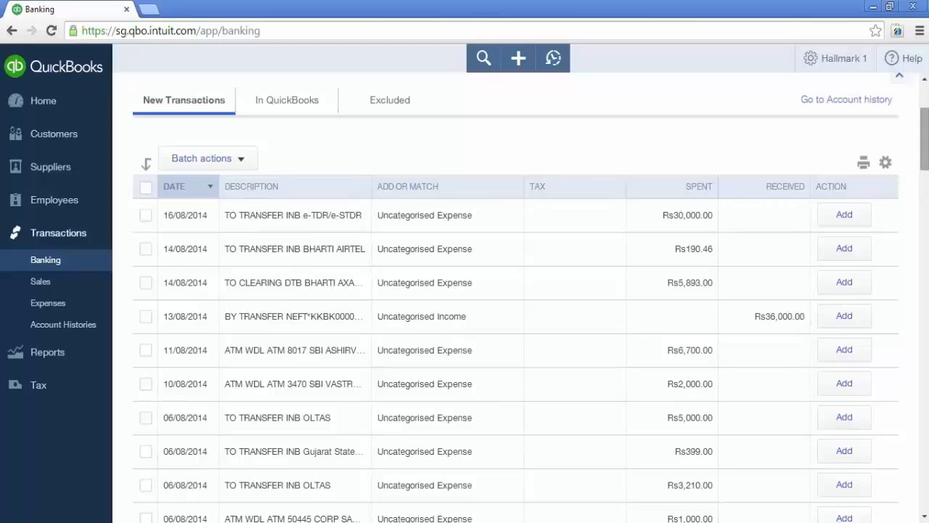
{"action": "scroll", "coordinate": [515, 298], "scroll_direction": "down", "scroll_amount": 4}
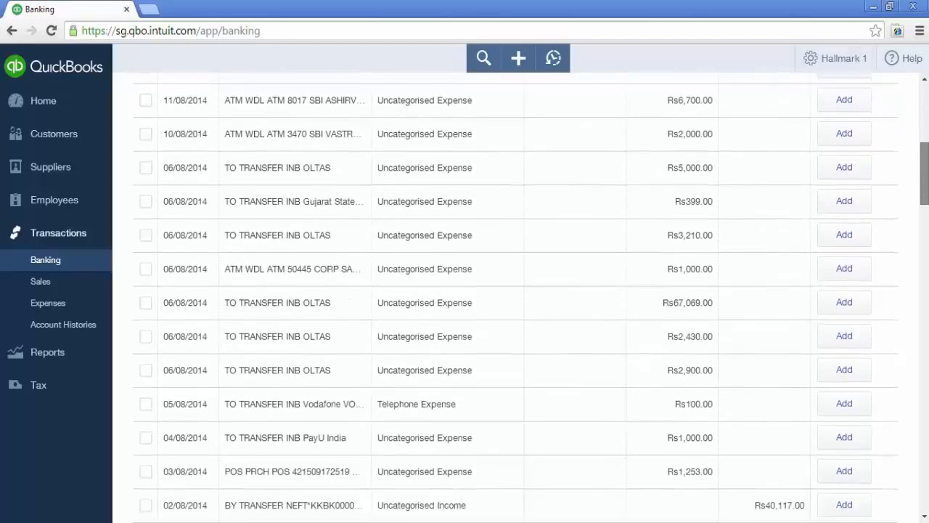
{"action": "scroll", "coordinate": [576, 348], "scroll_direction": "down", "scroll_amount": 2}
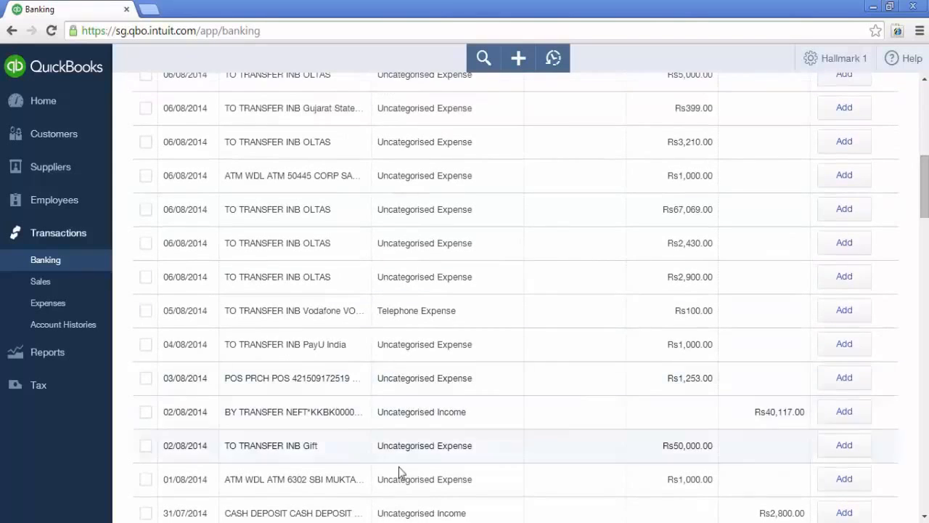
{"action": "left_click", "coordinate": [319, 512]}
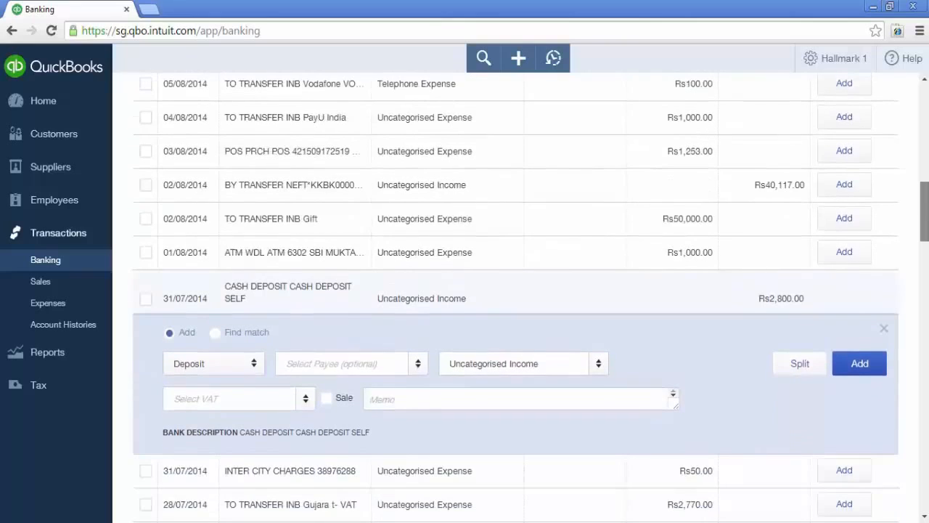
Search for transactions matching the 31/07/2014 cash deposit between 01/03/2014 and 10/08/2014, then cancel the matching.
{"action": "left_click", "coordinate": [216, 337]}
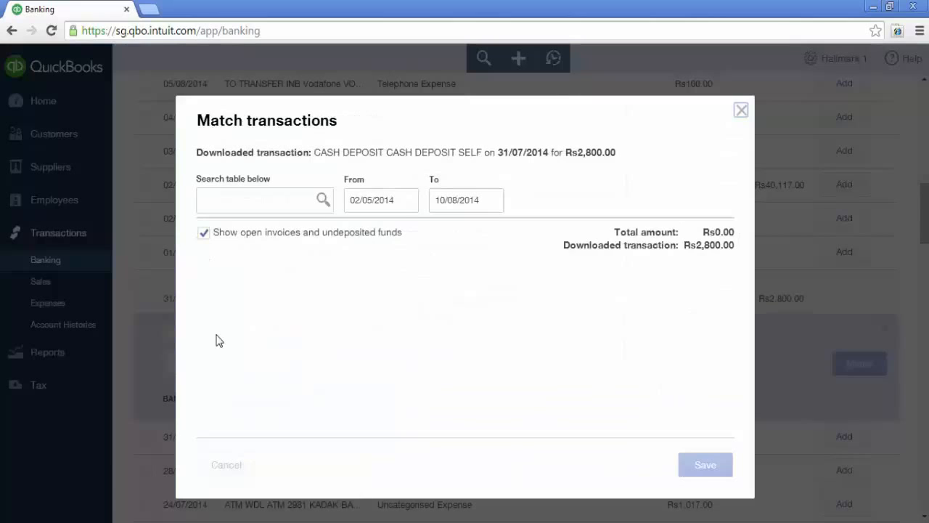
{"action": "left_click", "coordinate": [409, 202]}
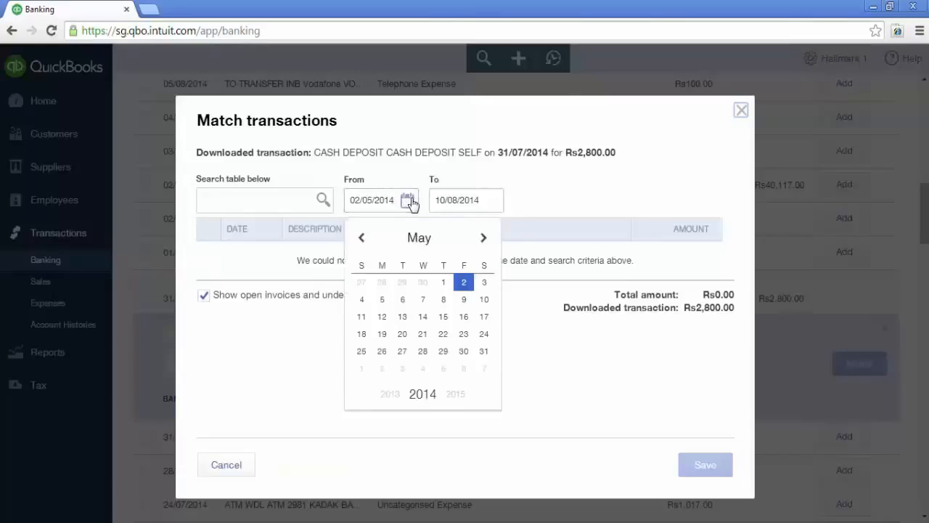
{"action": "left_click", "coordinate": [362, 238]}
{"action": "left_click", "coordinate": [362, 237]}
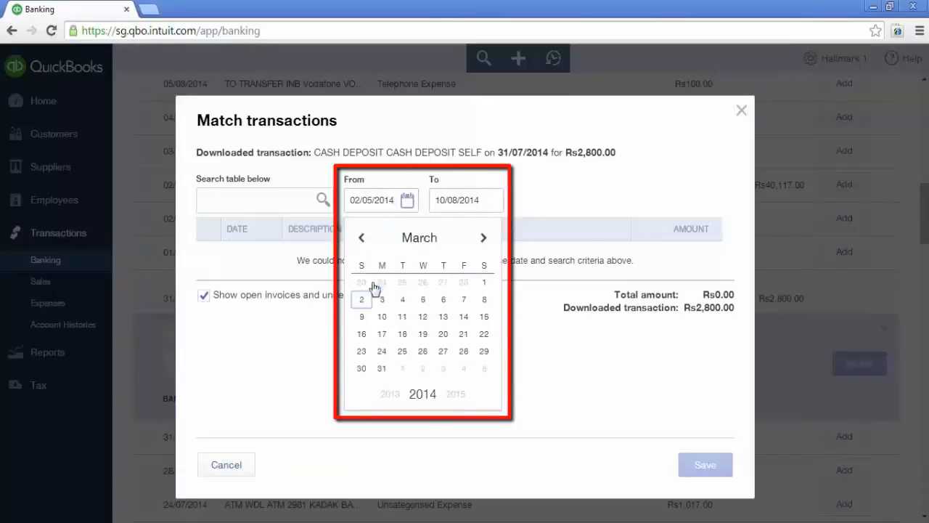
{"action": "left_click", "coordinate": [485, 284]}
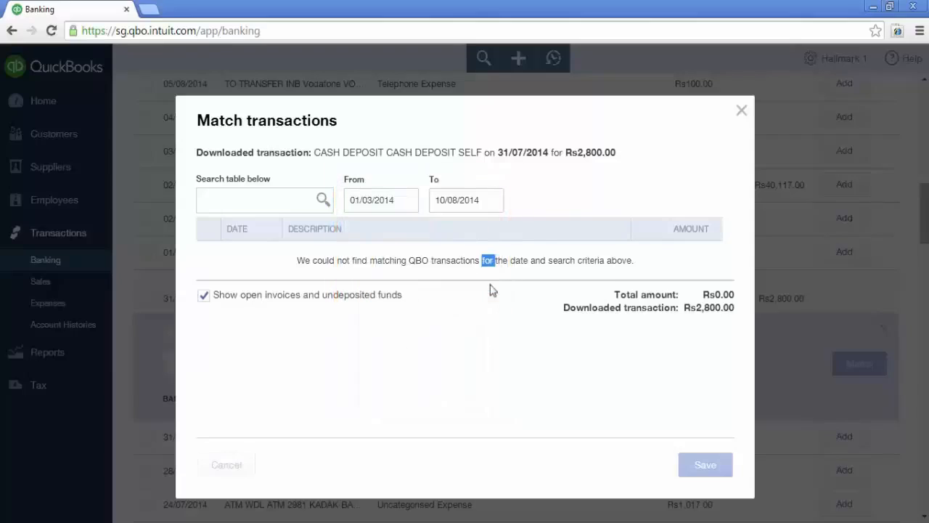
{"action": "left_click", "coordinate": [480, 196]}
{"action": "key", "text": "Tab"}
{"action": "key", "text": "Tab"}
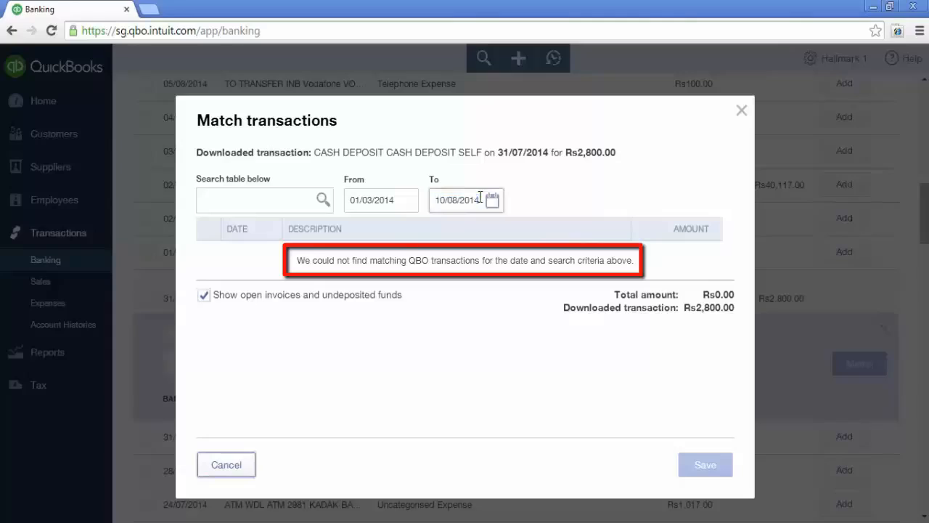
{"action": "left_click", "coordinate": [385, 252]}
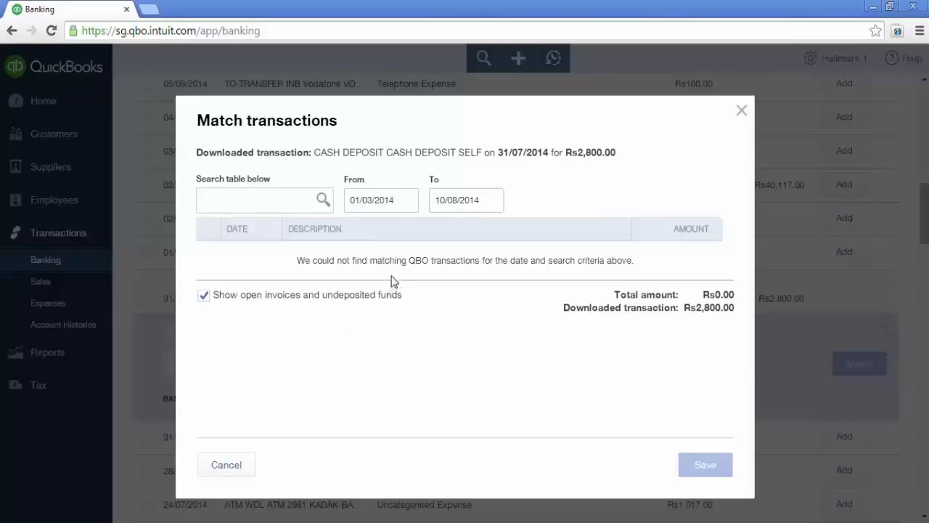
{"action": "left_click", "coordinate": [231, 467]}
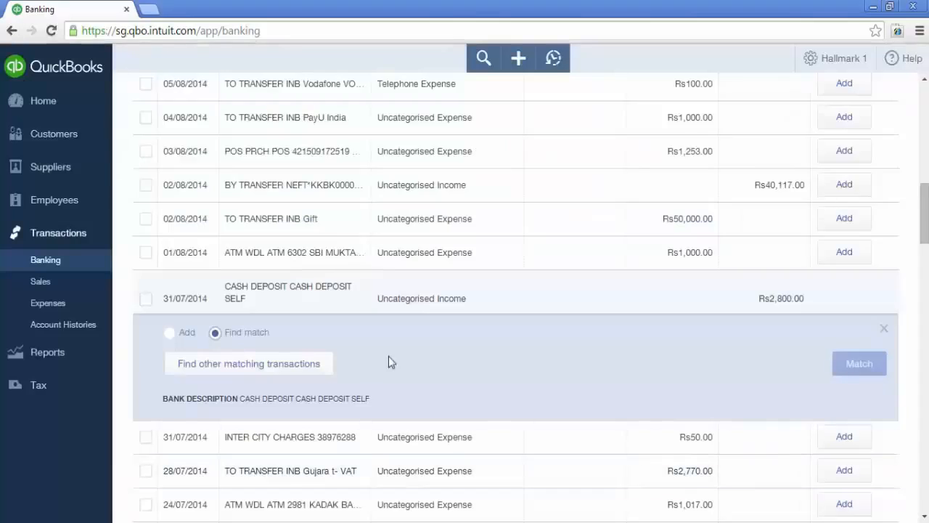
Switch the 31/07/2014 cash deposit from matching to adding it as a Transfer from the Petty Cash account.
{"action": "left_click", "coordinate": [172, 334]}
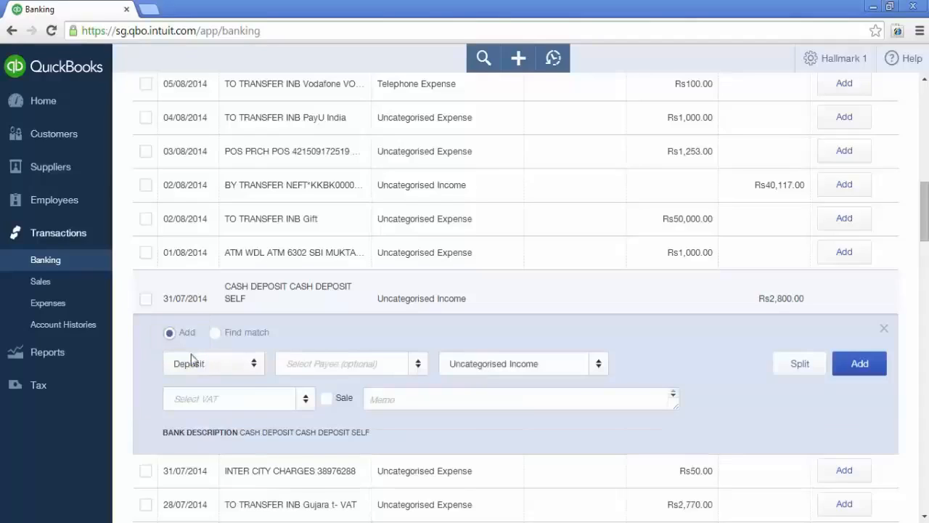
{"action": "left_click", "coordinate": [197, 363]}
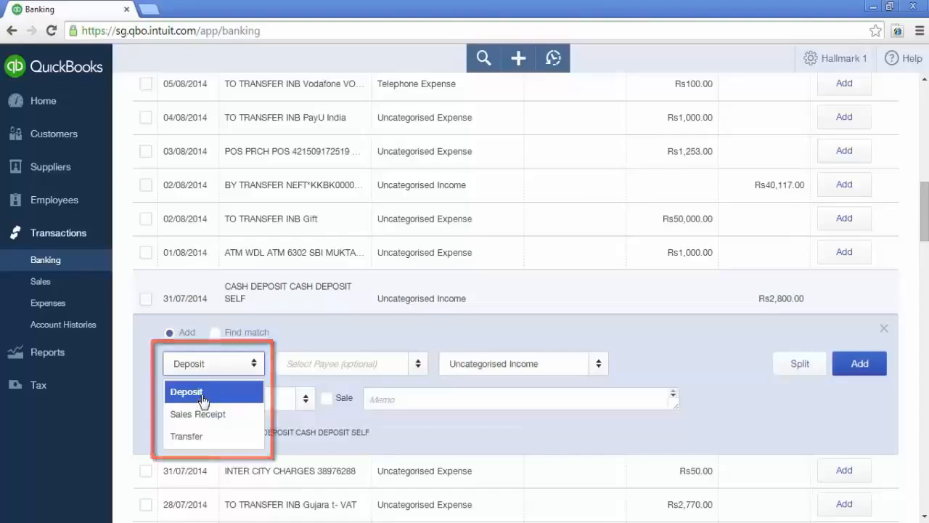
{"action": "left_click", "coordinate": [189, 435]}
{"action": "left_click", "coordinate": [436, 363]}
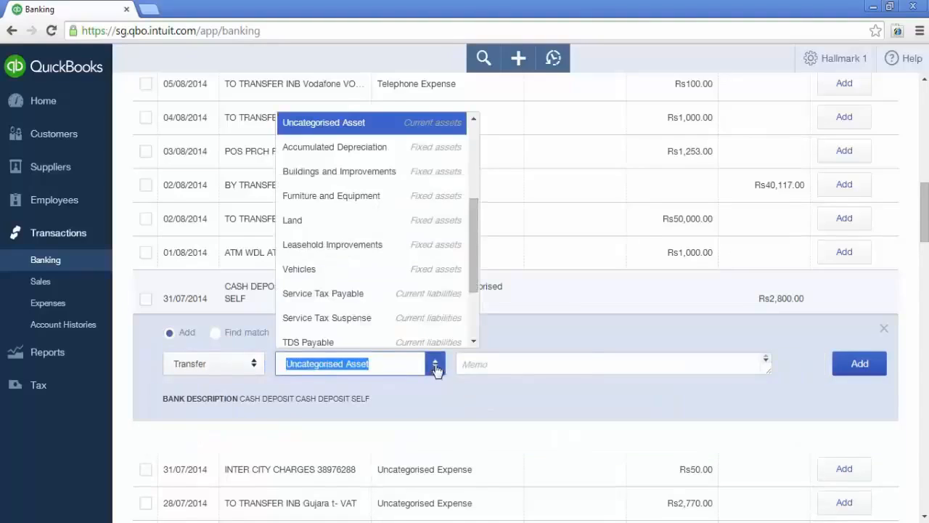
{"action": "type", "text": "St"}
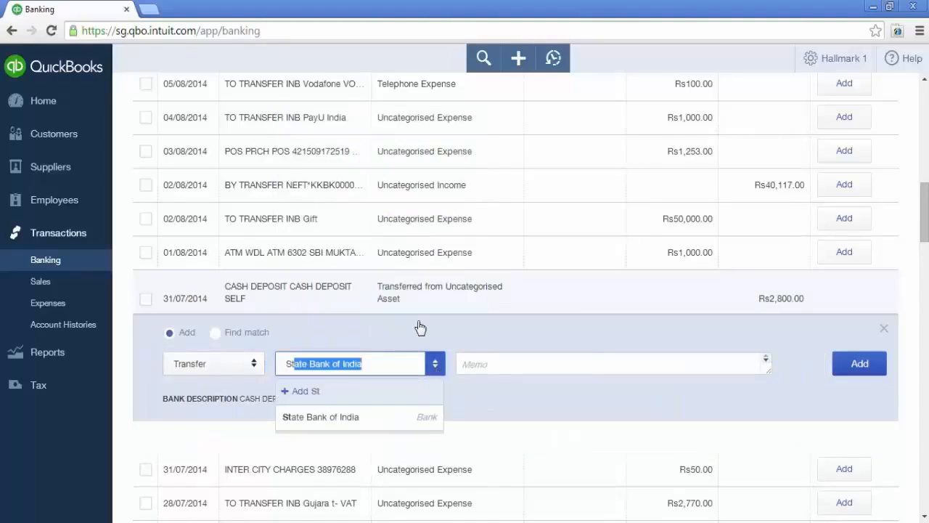
{"action": "key", "text": "BackSpace"}
{"action": "key", "text": "BackSpace"}
{"action": "key", "text": "BackSpace"}
{"action": "type", "text": "cash"}
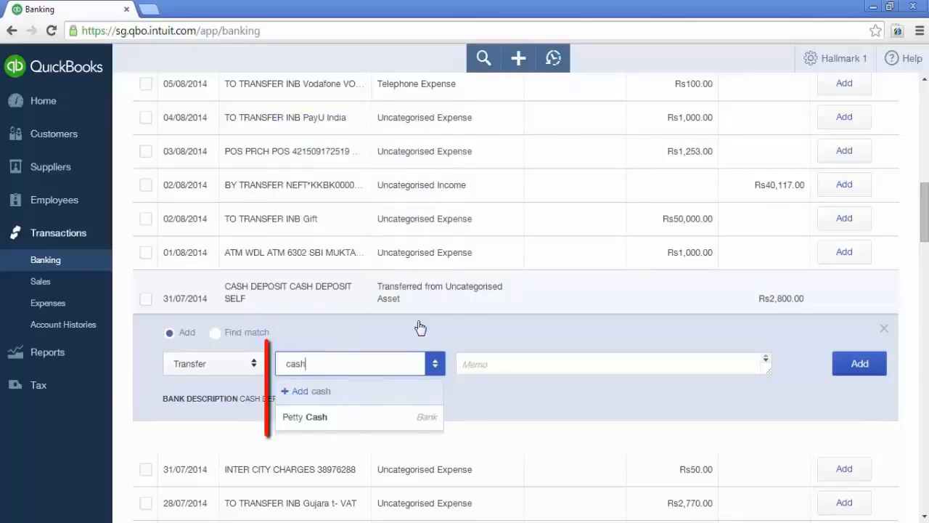
{"action": "left_click", "coordinate": [339, 428]}
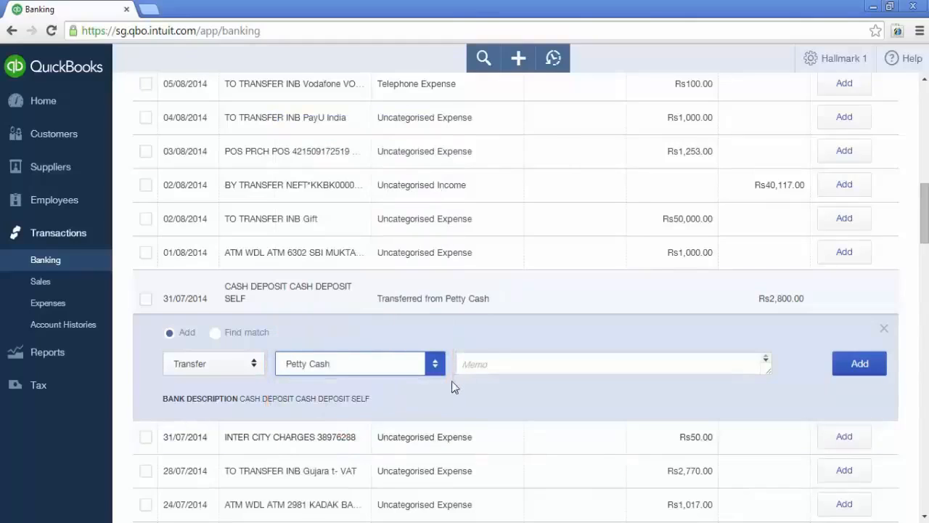
Enter the memo "Cash deposit" for the Petty Cash transfer and add the transaction to the books.
{"action": "left_click", "coordinate": [487, 362]}
{"action": "type", "text": "Cash "}
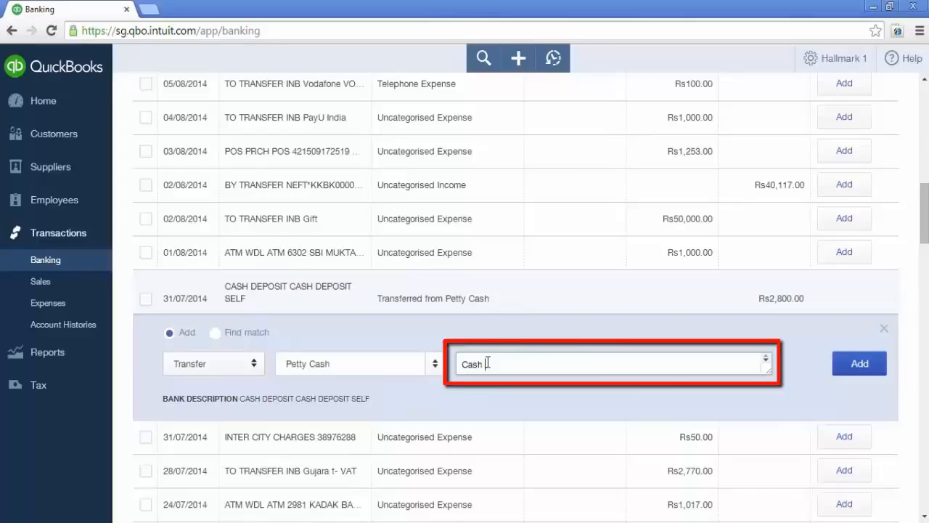
{"action": "type", "text": "deposit"}
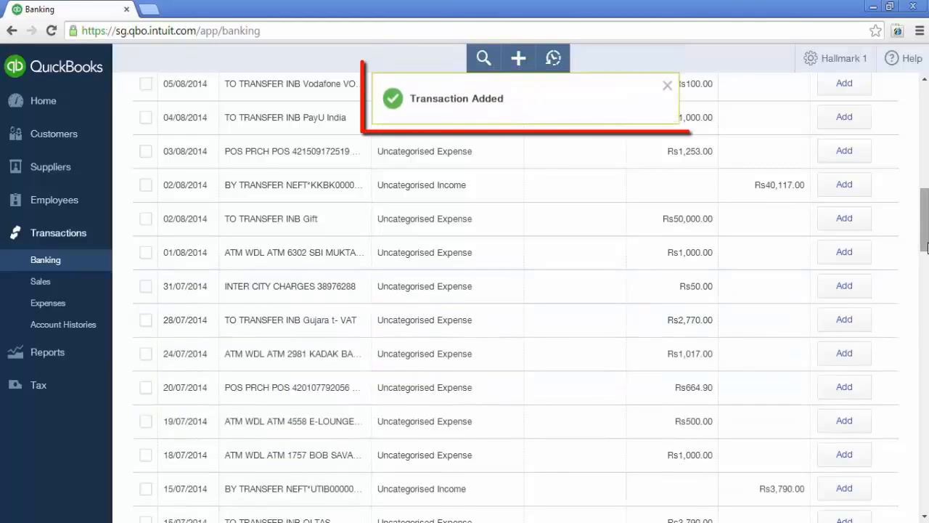
Review the transaction types available for manual creation, then return to the State Bank of India banking overview.
{"action": "left_click_drag", "start_coordinate": [926, 244], "coordinate": [926, 135]}
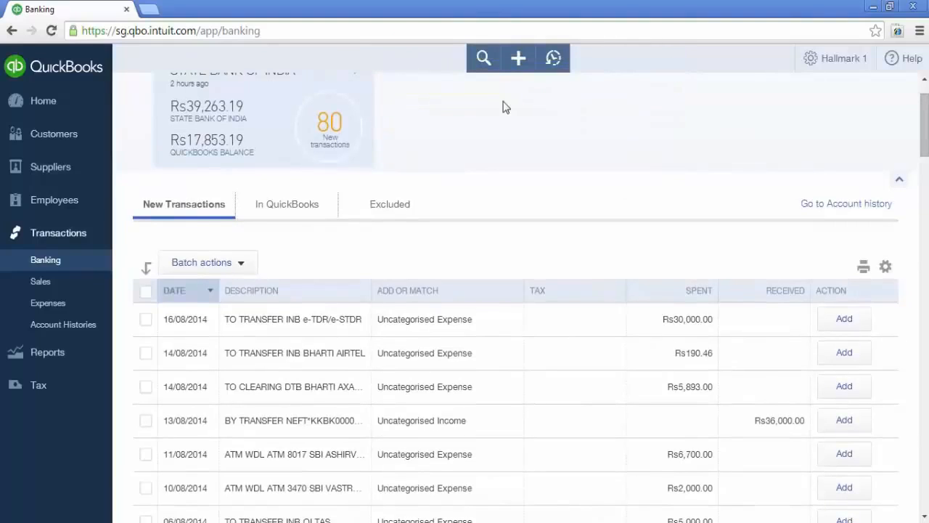
{"action": "left_click", "coordinate": [518, 58]}
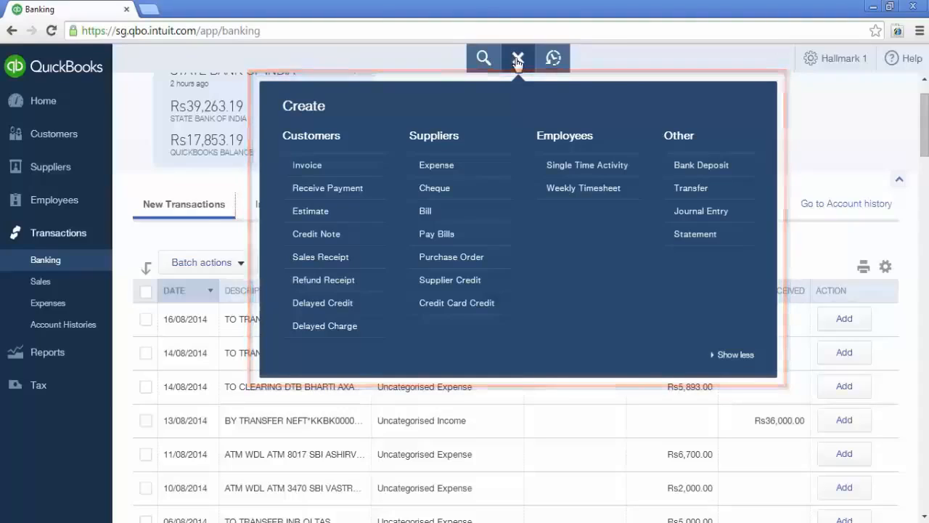
{"action": "left_click", "coordinate": [55, 263]}
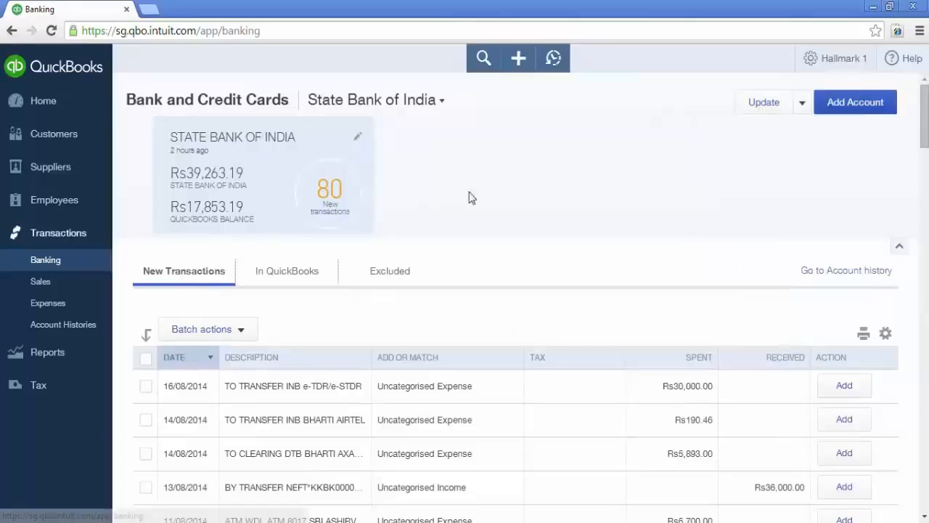